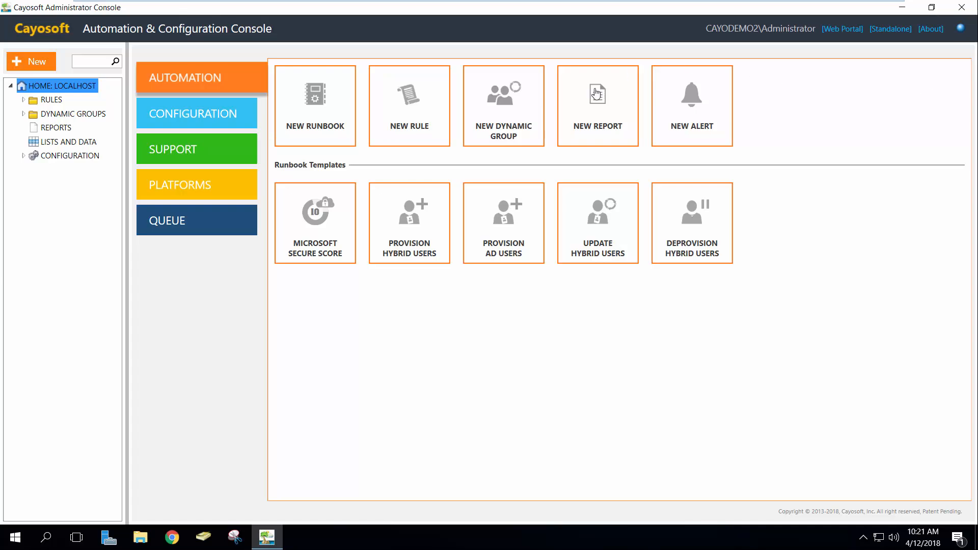
- Open the Provision Hybrid Users runbook template to view its data sources and rules, and cancel the wizard
click(410, 248)
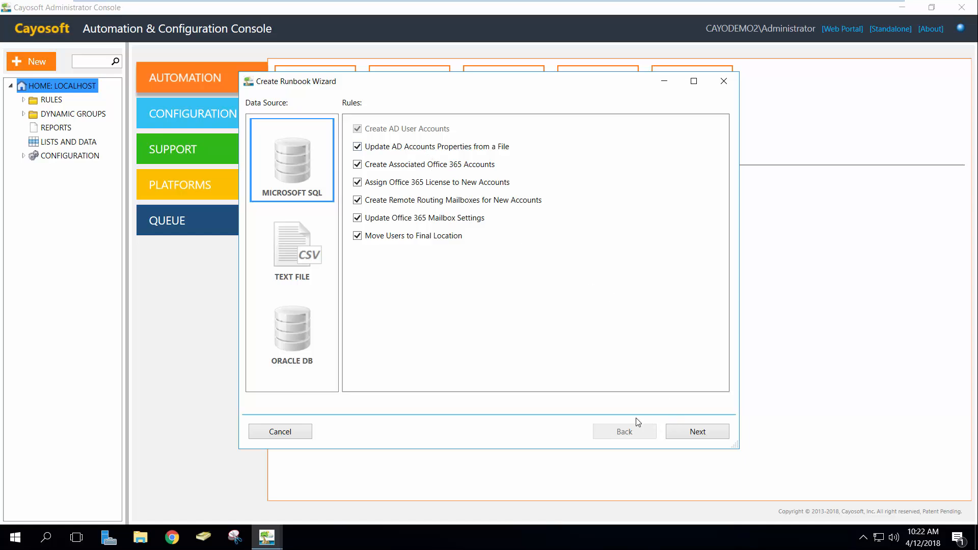
click(281, 432)
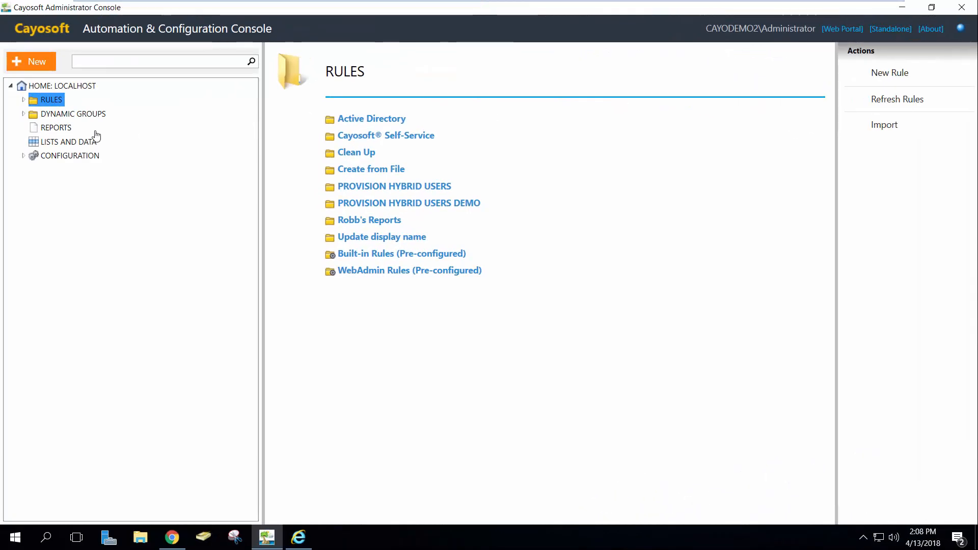
- Open the PROVISION HYBRID USERS runbook inside the PROVISION HYBRID USERS DEMO rules folder
click(23, 101)
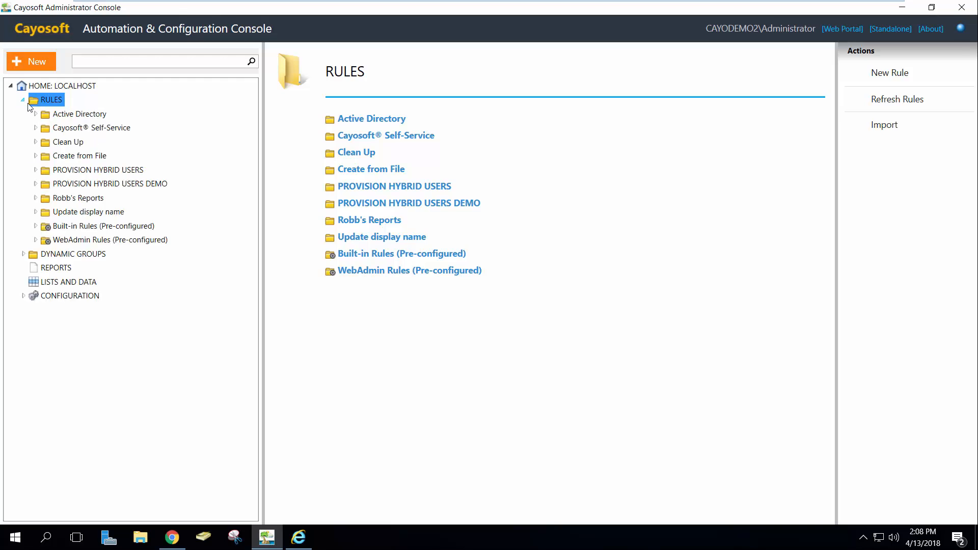
click(70, 185)
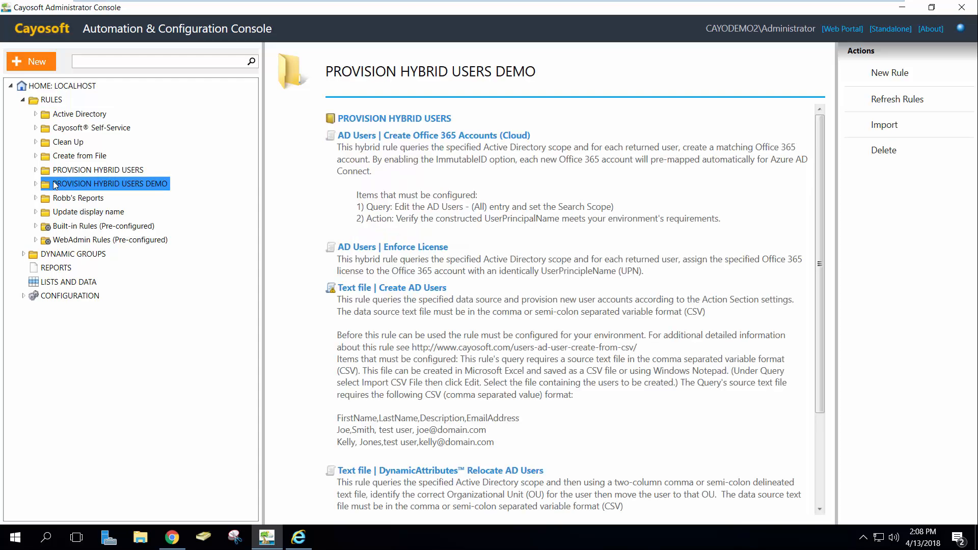
click(35, 185)
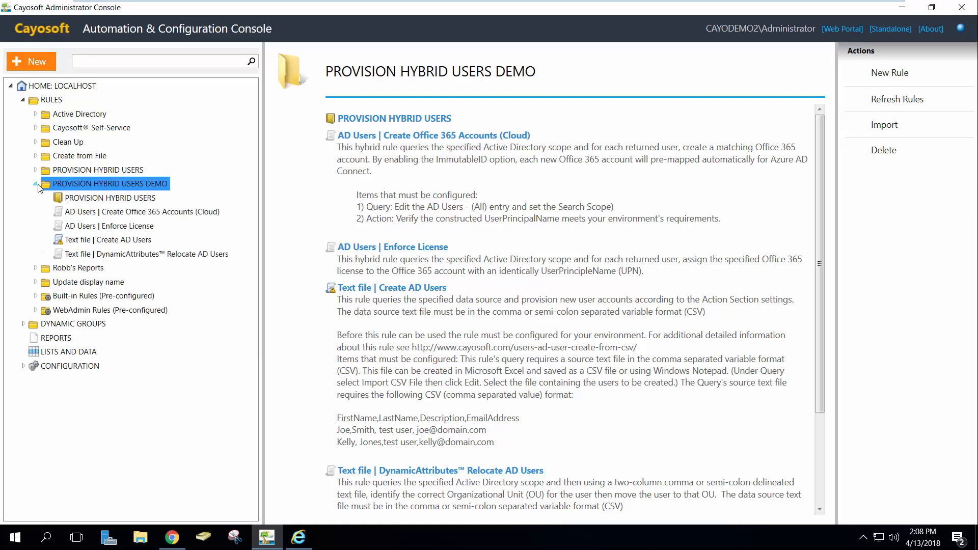
click(81, 200)
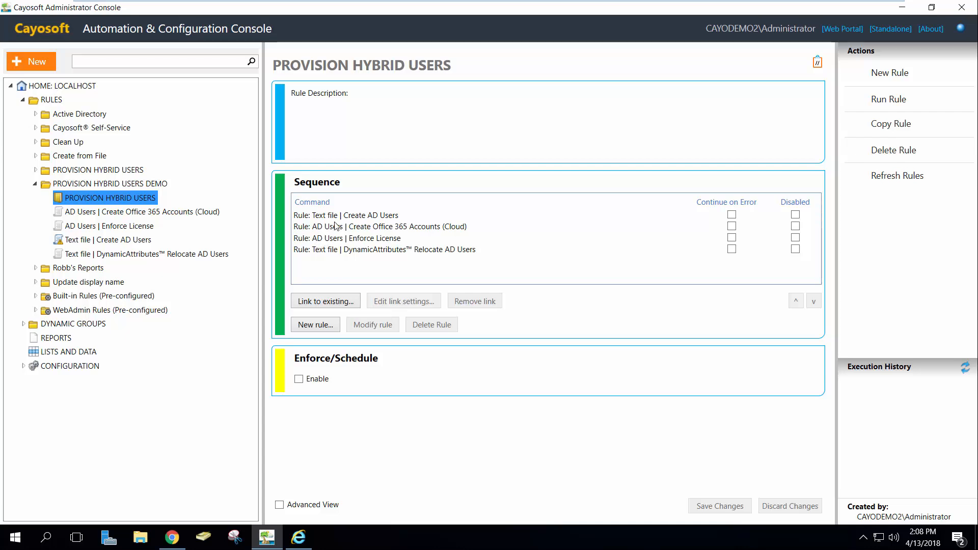
- View the runbook's Create Office 365 Accounts, Enforce License and Relocate AD Users rules, and return to the runbook
click(124, 213)
click(108, 229)
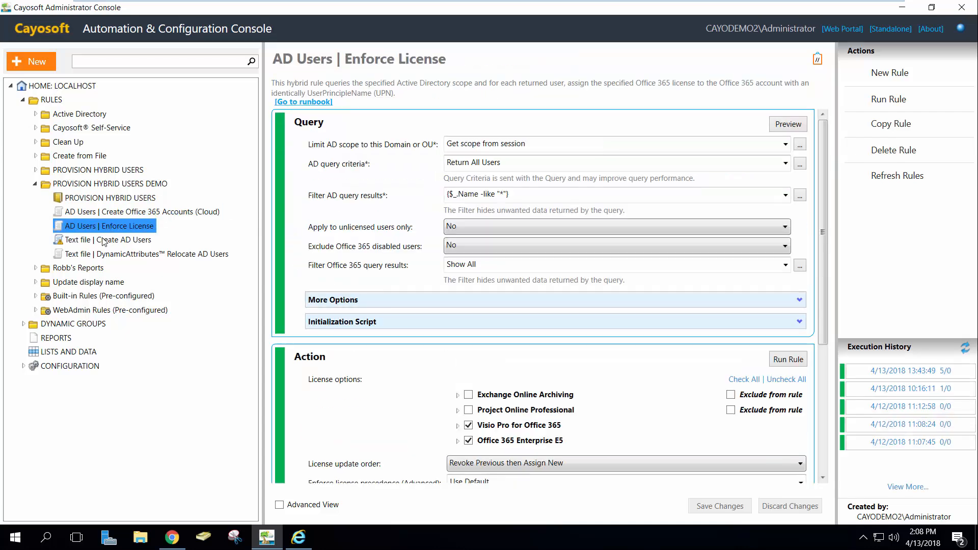
click(103, 255)
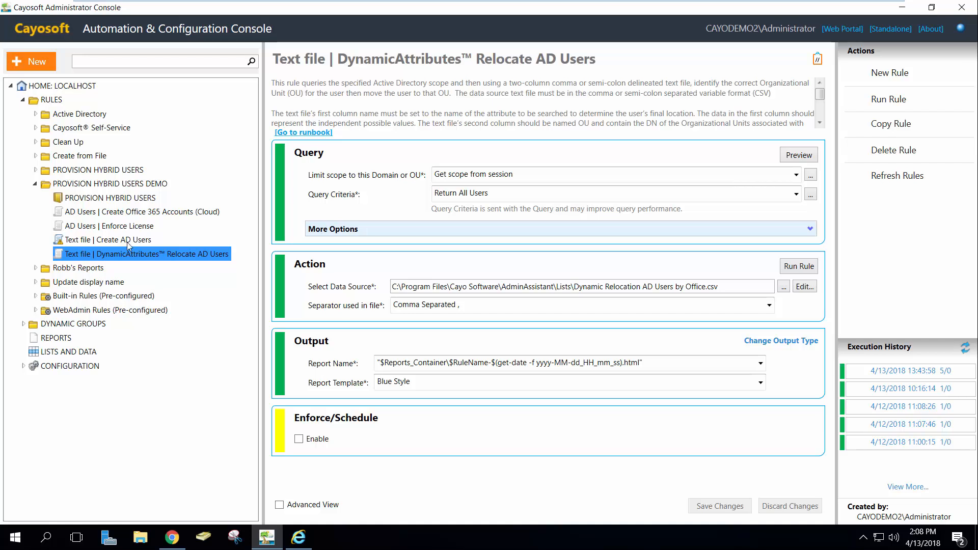
click(113, 200)
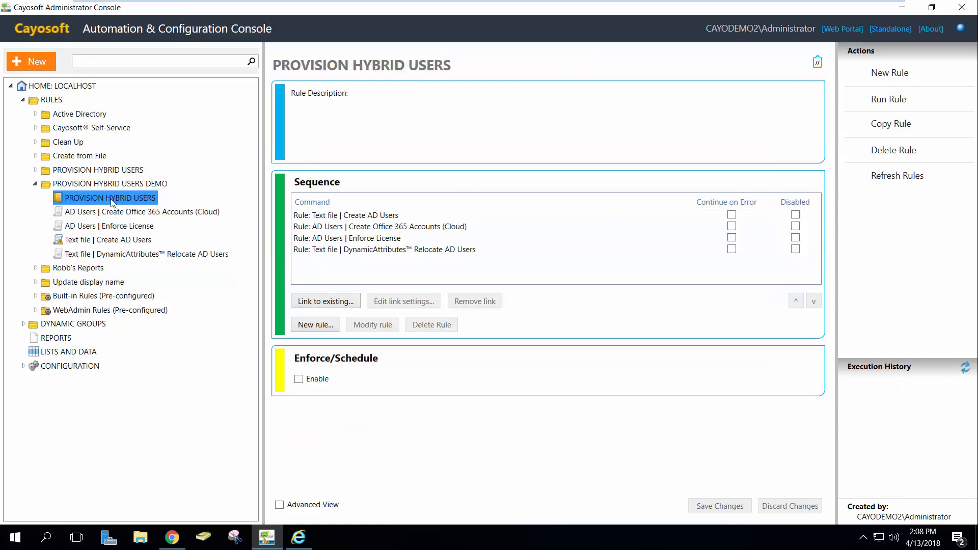
- Open the Text file | Create AD Users rule from the runbook's sequence
click(370, 218)
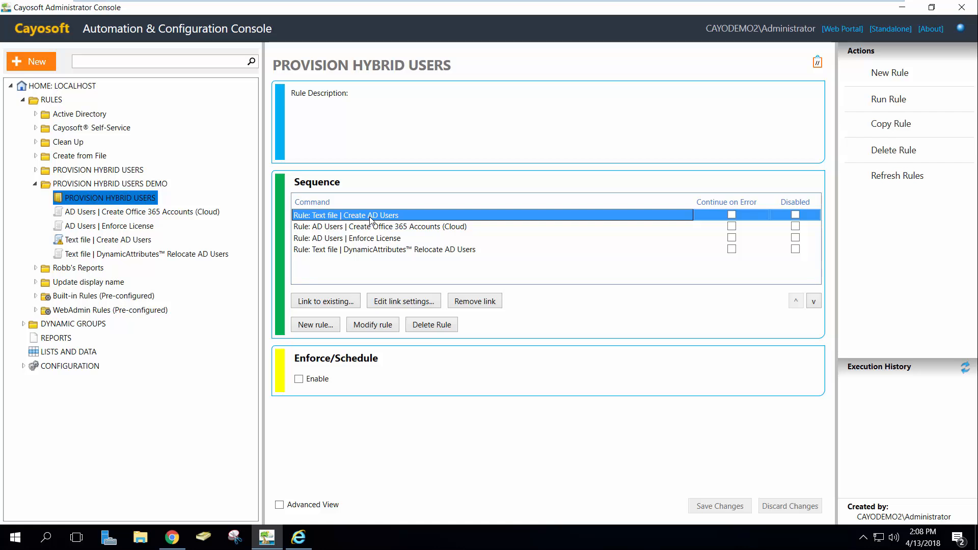
double_click(370, 216)
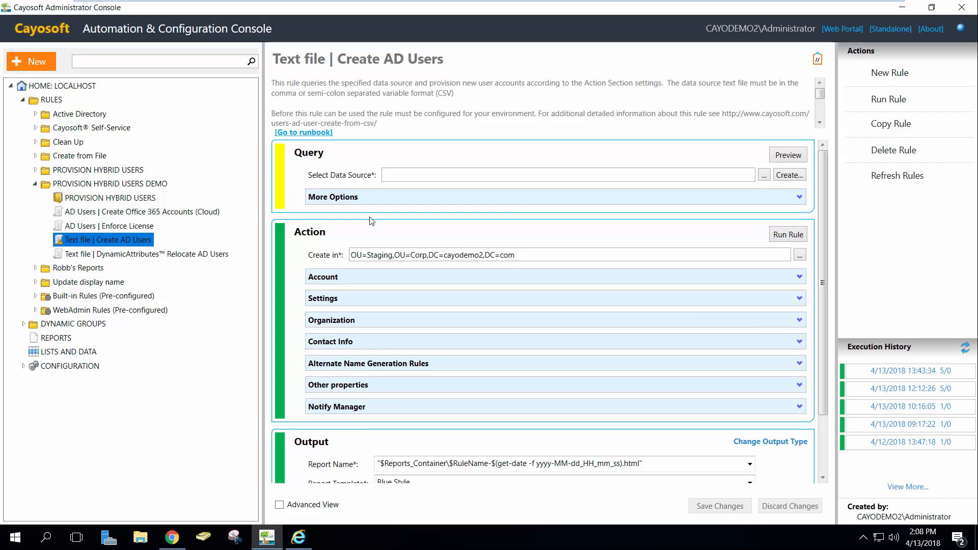
- Start a new CSV data source for the query based on the Create AD Users - Template
click(402, 178)
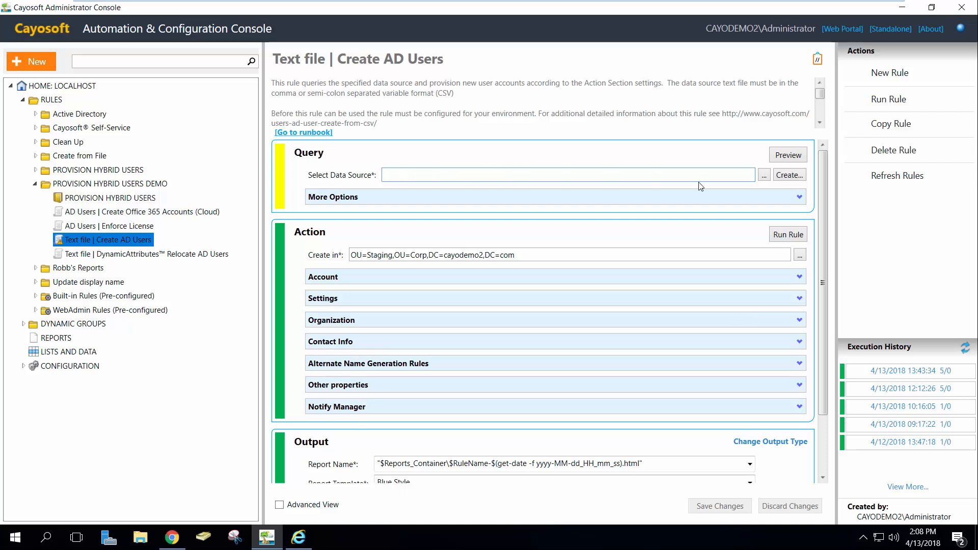
click(788, 175)
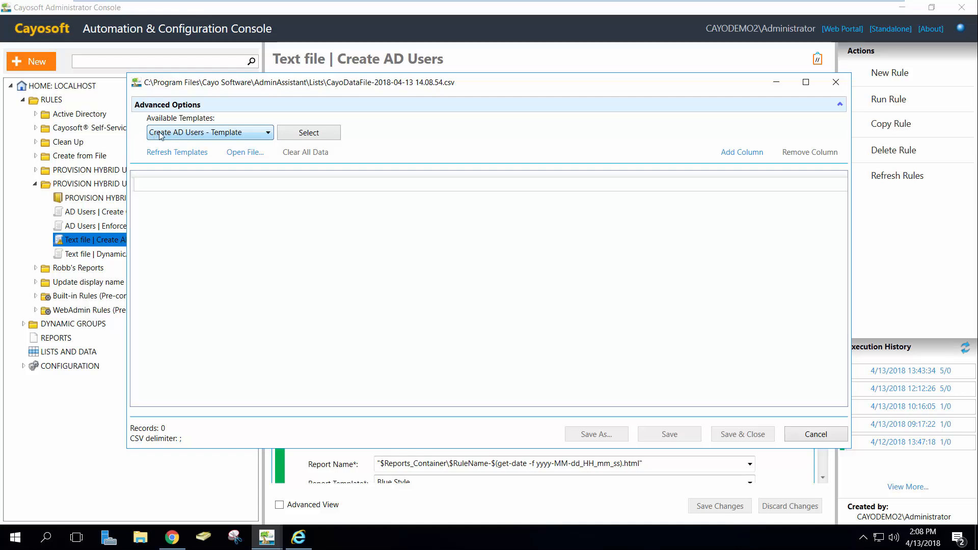
click(308, 134)
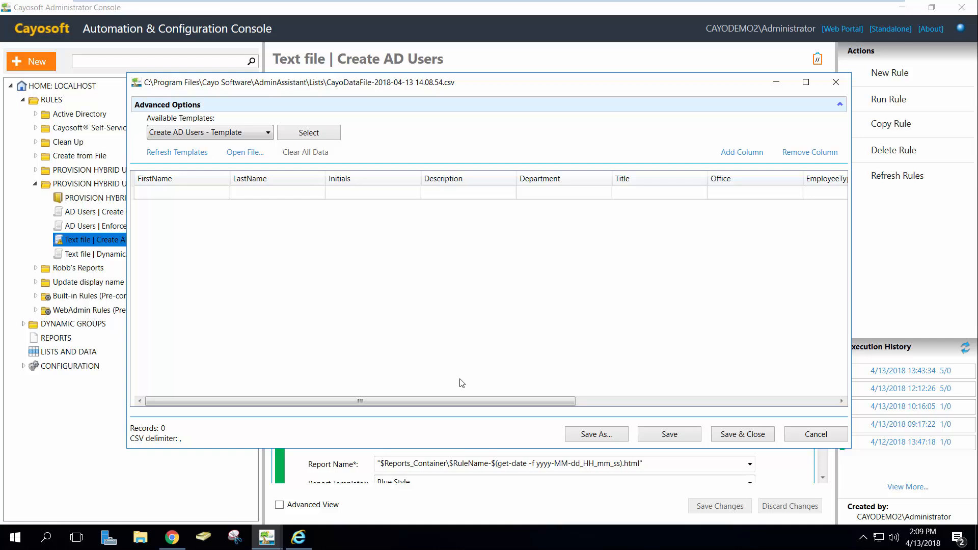
drag(463, 401, 401, 390)
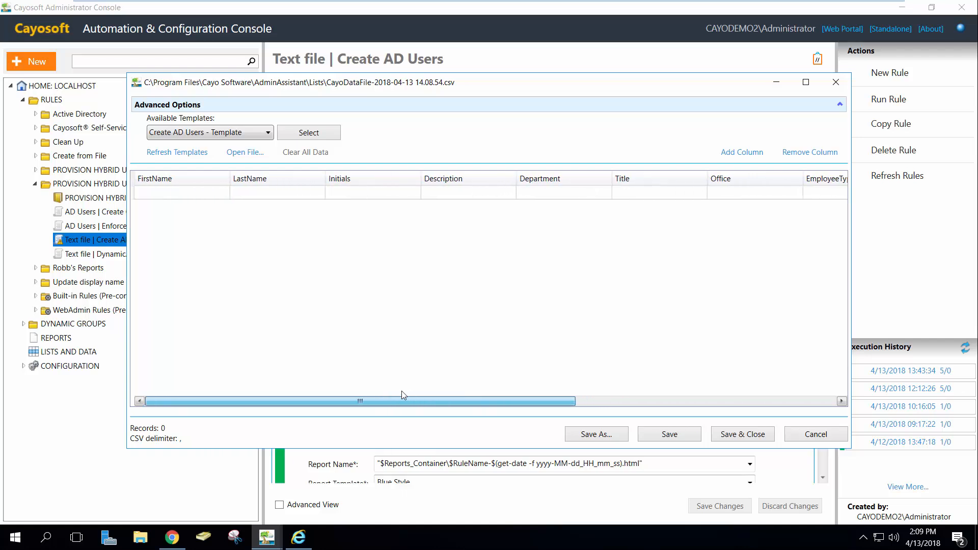
- Enter the new user's first name, last name and initials in the first record of the data file
click(161, 193)
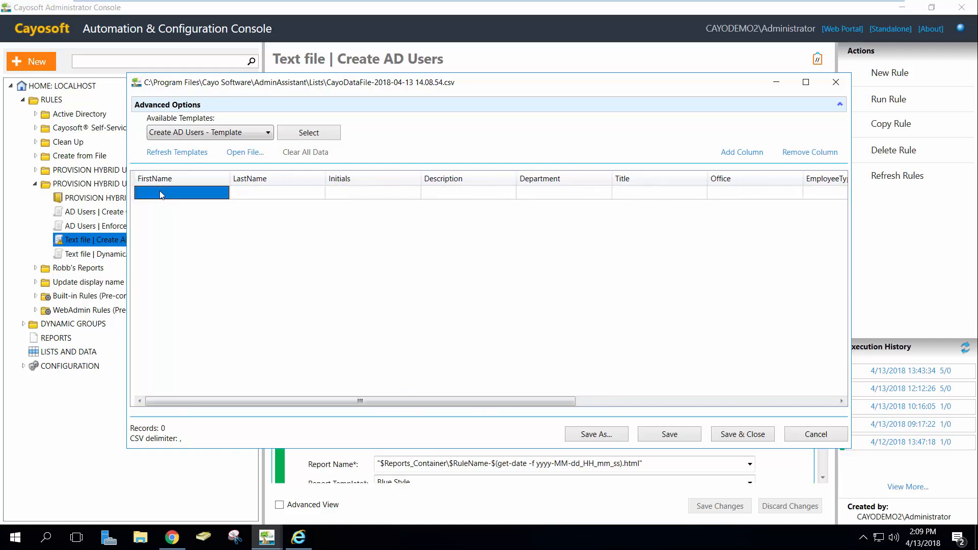
text(Robb)
key(Tab)
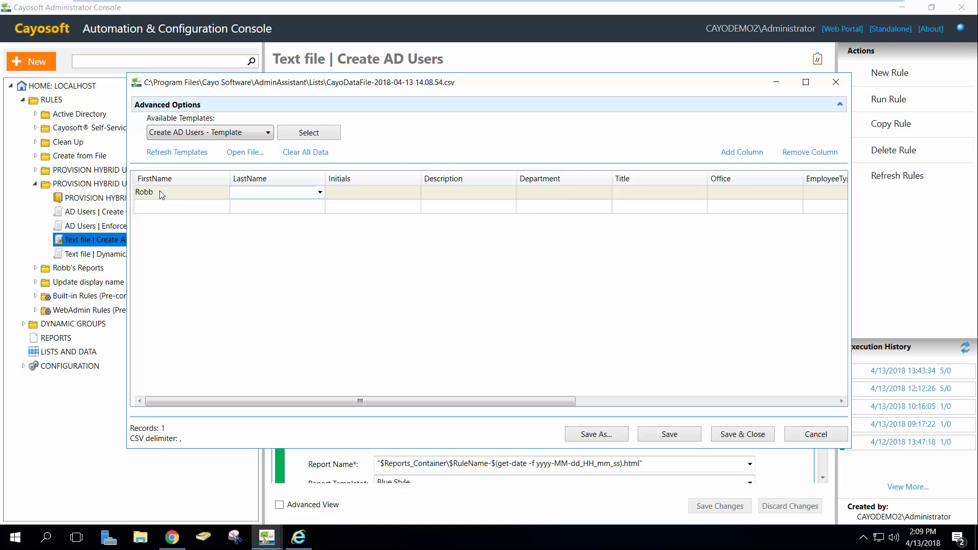
text(Dunewood)
key(Tab)
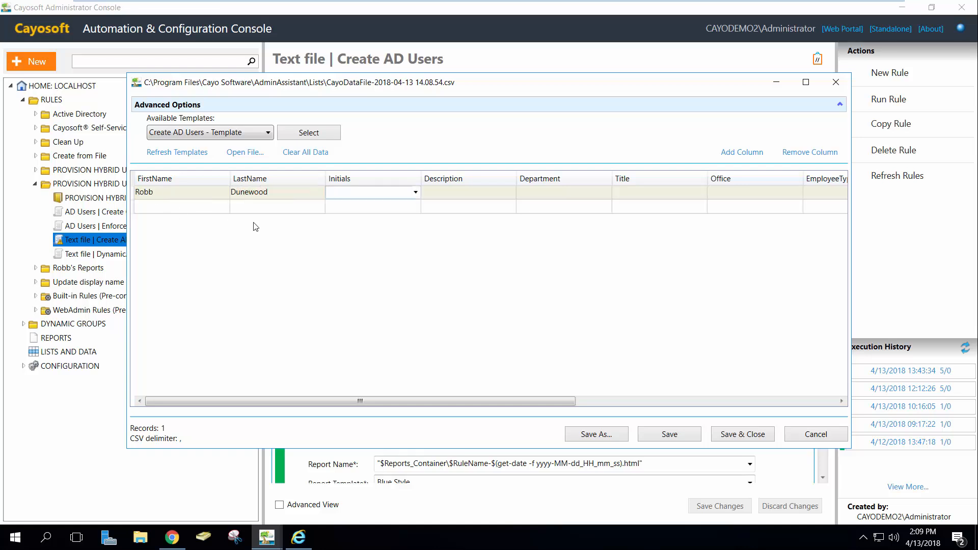
text(RD)
- Set the record's Department to Engineering and Office to Columbus, and discard the new data file
click(434, 190)
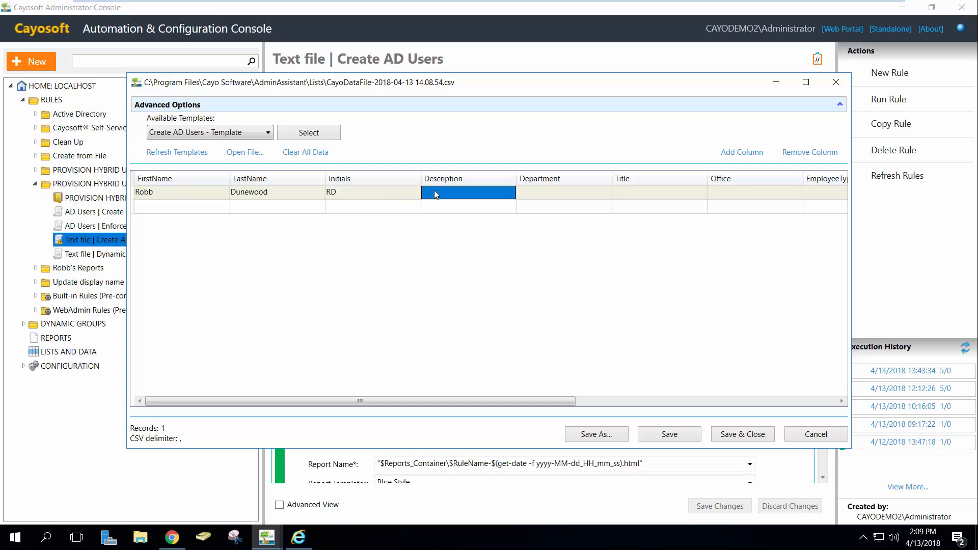
click(538, 192)
click(591, 195)
click(606, 192)
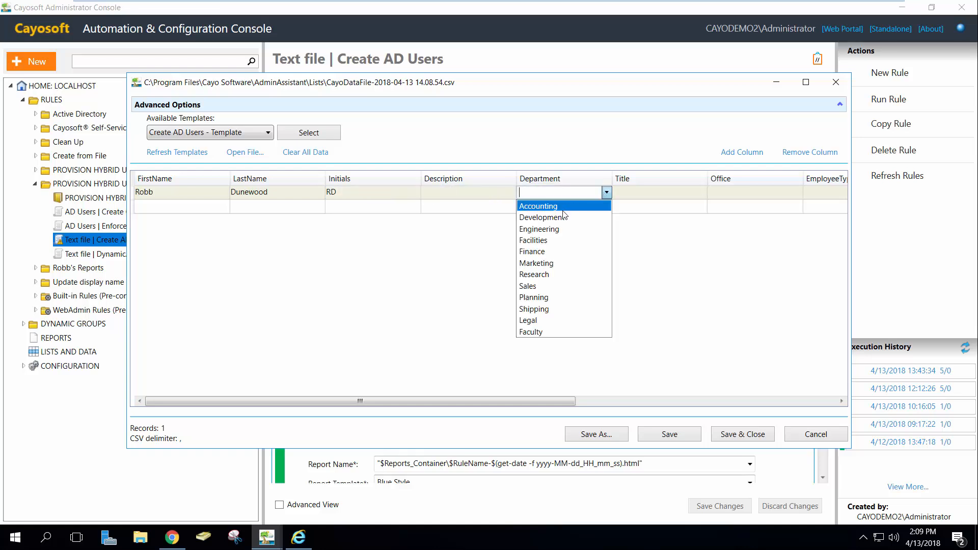
click(560, 229)
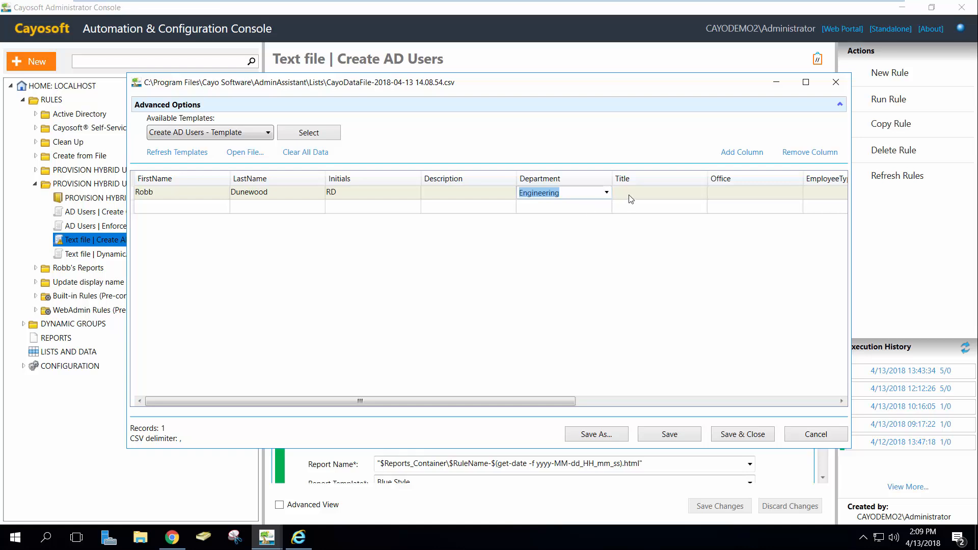
click(728, 193)
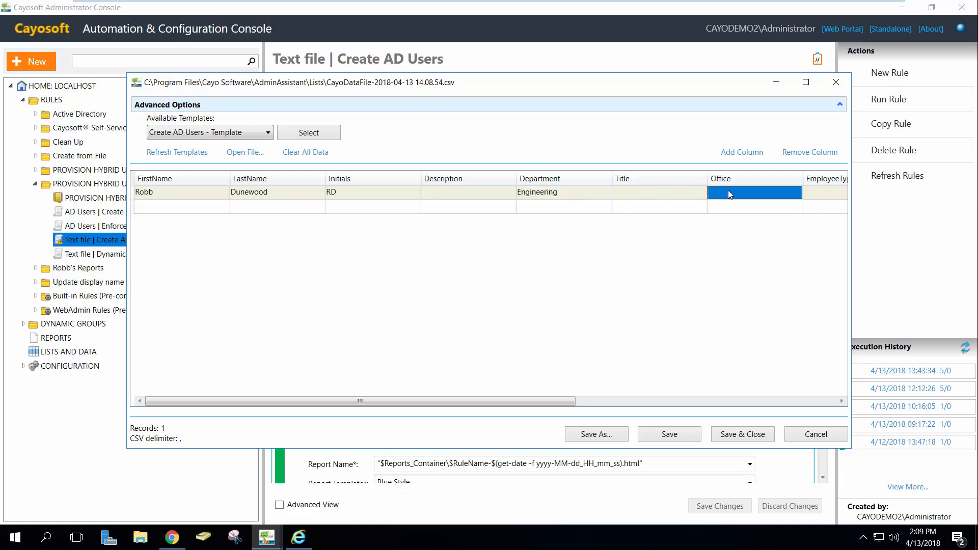
text(Columbus)
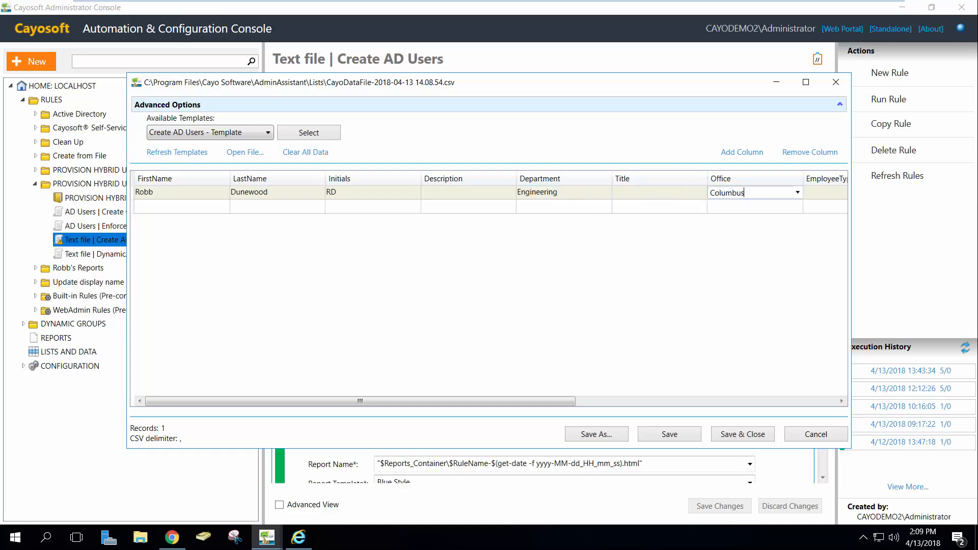
drag(554, 399, 522, 405)
click(814, 437)
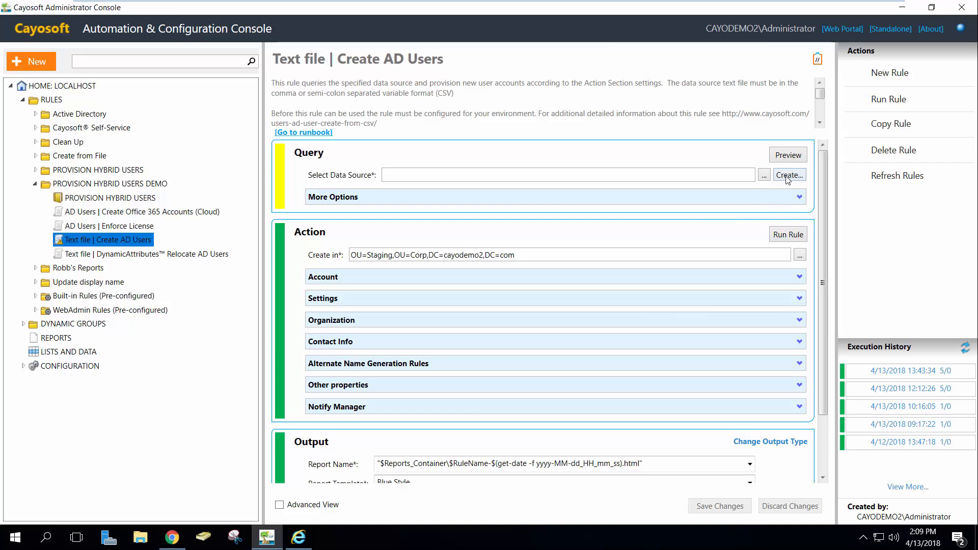
- Select CayoDataFile-2018-04-11 11.08.26.csv as the query's data source and check its user records without changing them
click(765, 176)
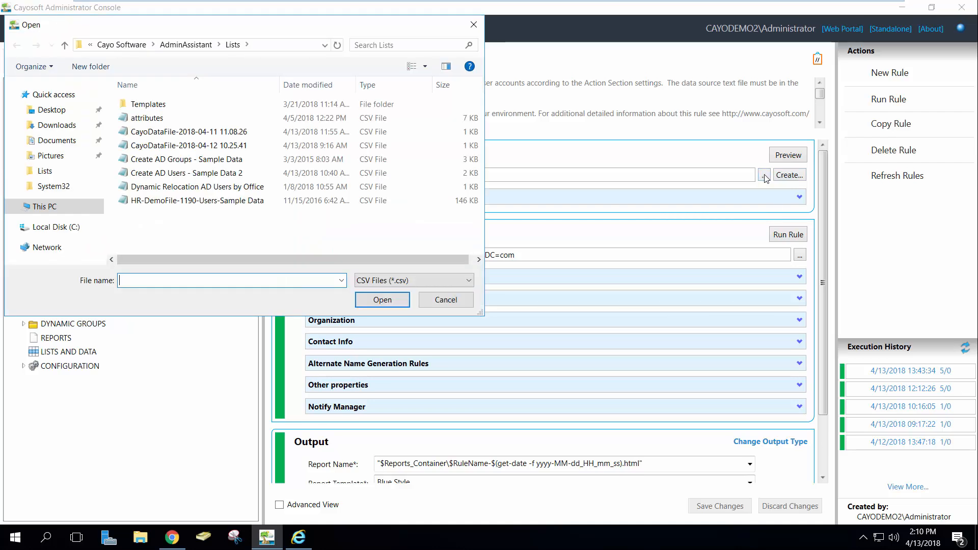
click(226, 132)
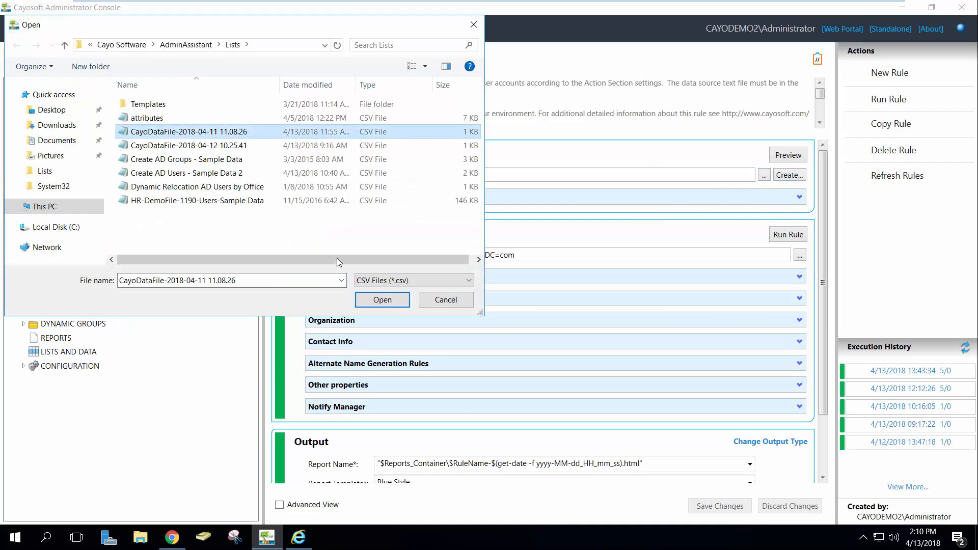
click(382, 299)
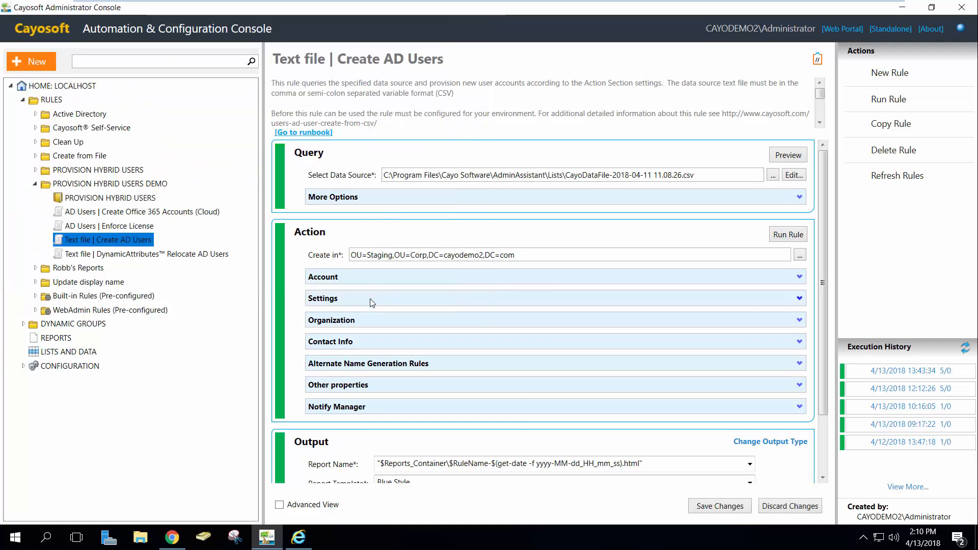
click(793, 176)
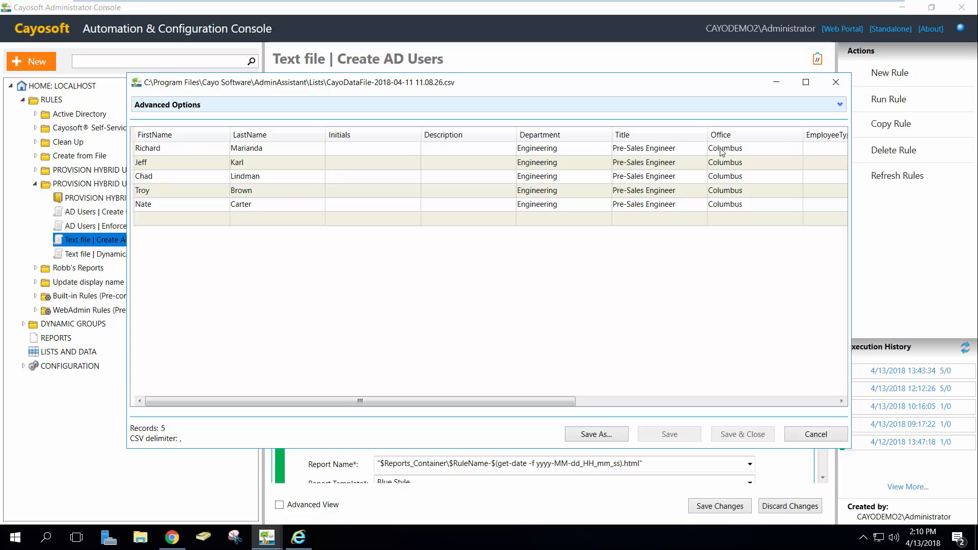
click(815, 435)
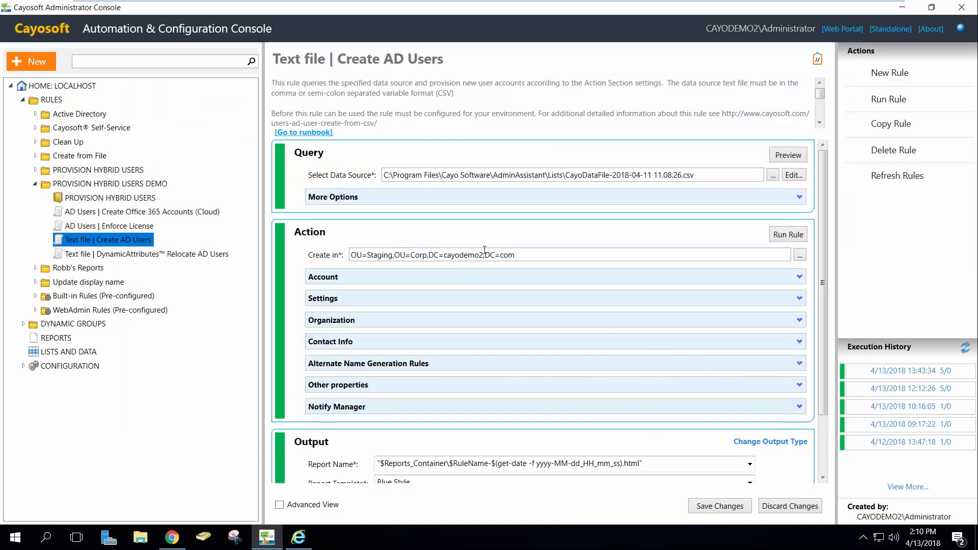
- Review the rule's Account, Alternate Name Generation Rules, Settings and Organization action sections
click(799, 278)
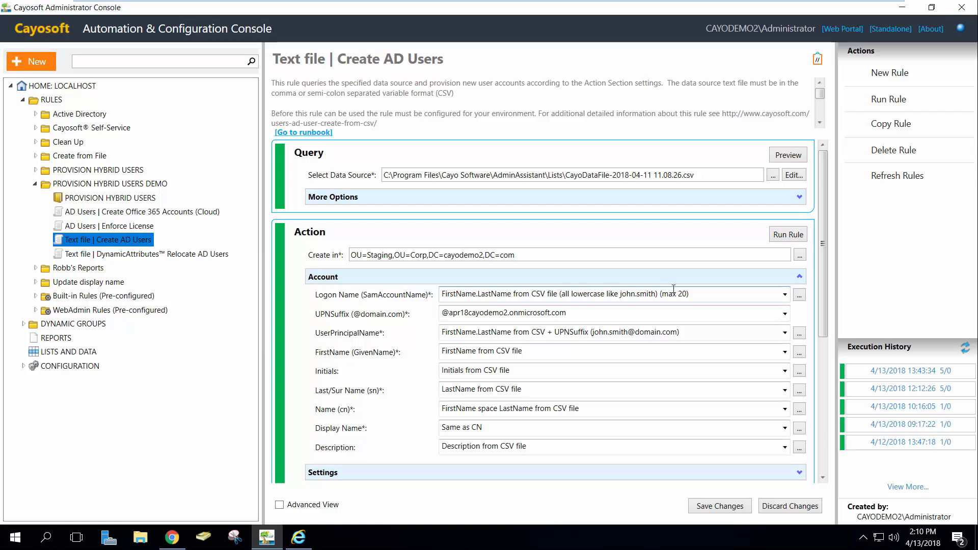
click(800, 277)
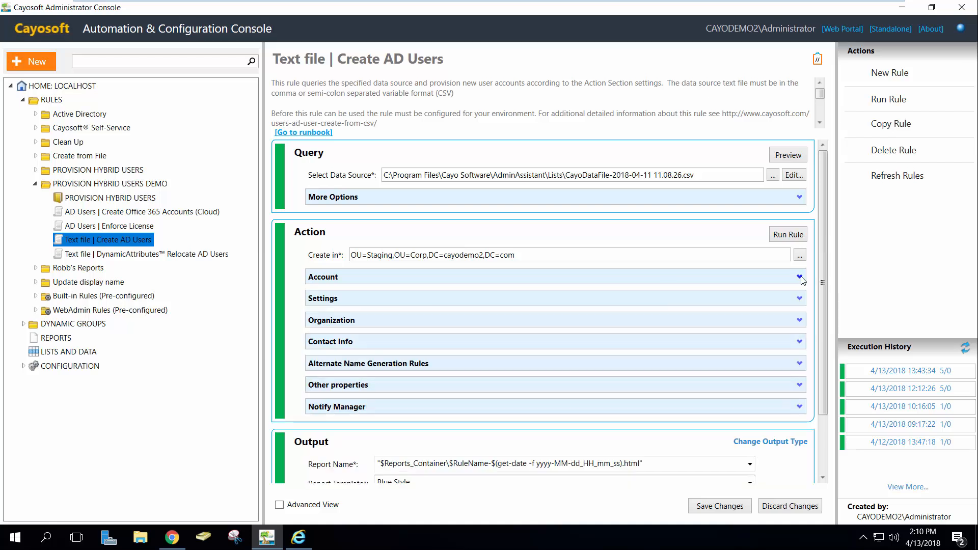
click(425, 365)
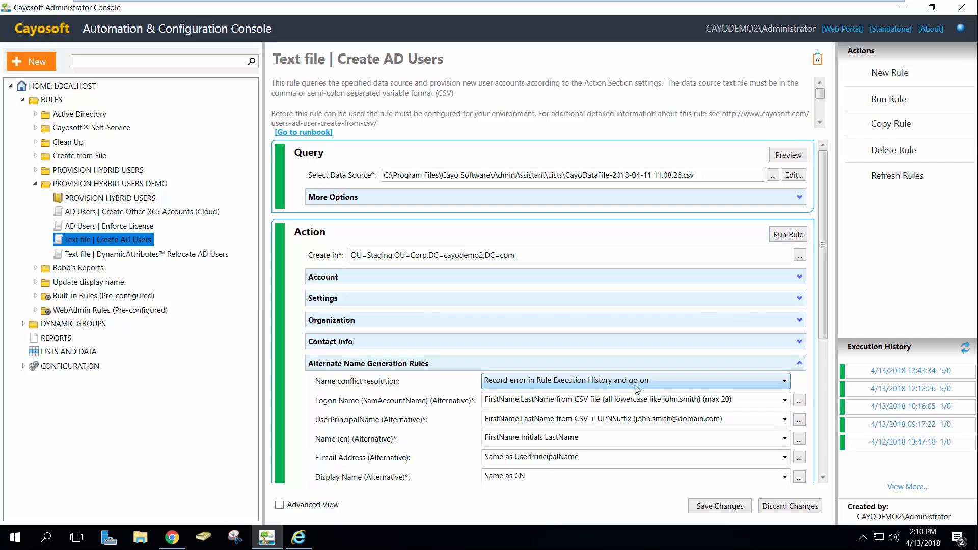
click(799, 364)
click(333, 300)
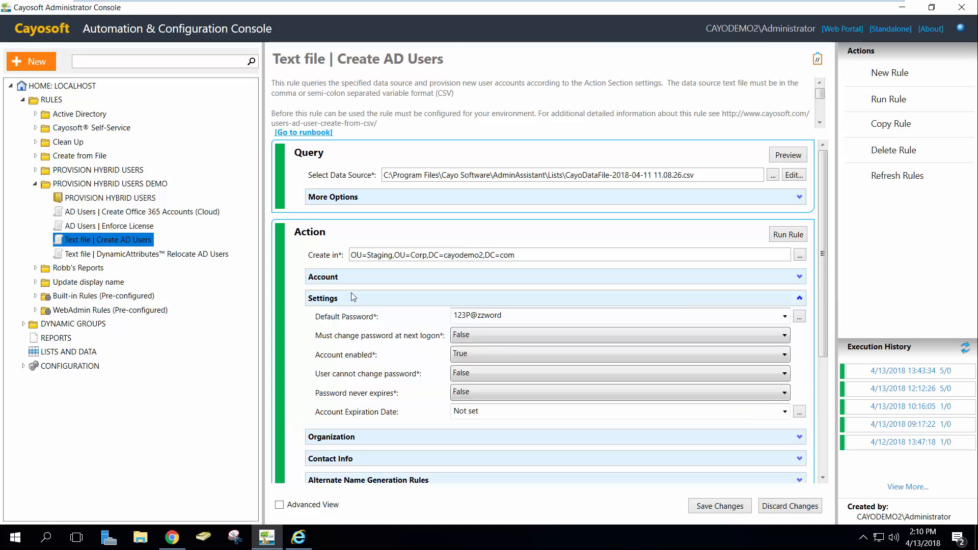
click(351, 300)
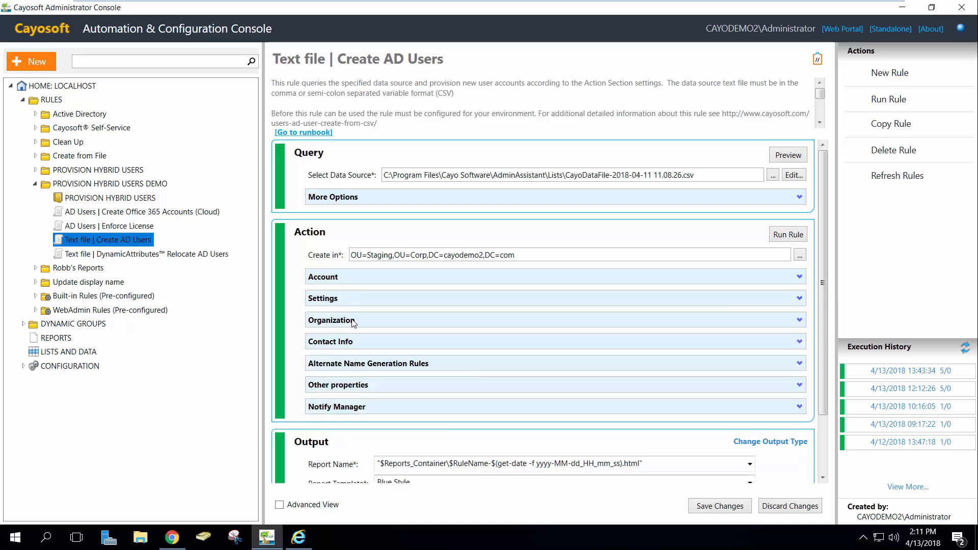
click(353, 321)
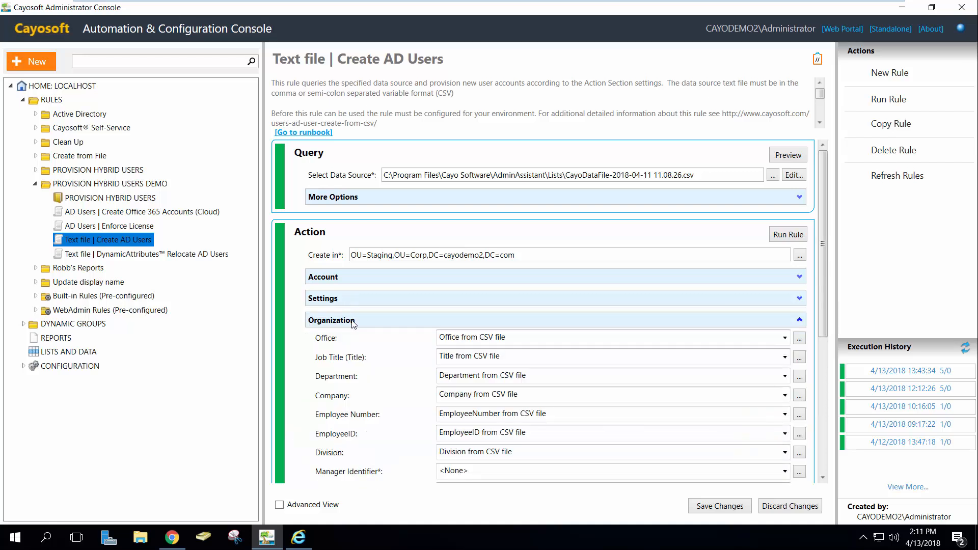
- Collapse the Organization section and save the changes to the Text file | Create AD Users rule
click(353, 322)
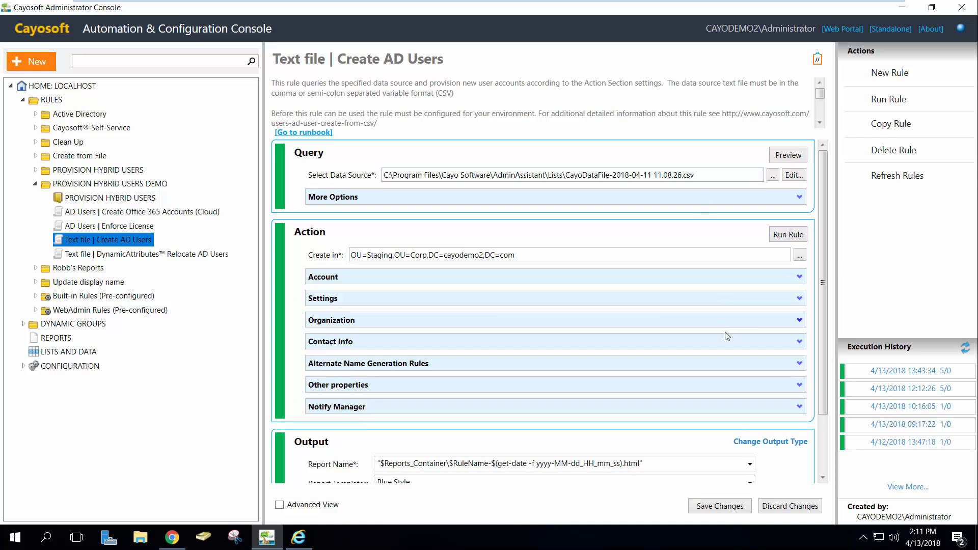
click(720, 506)
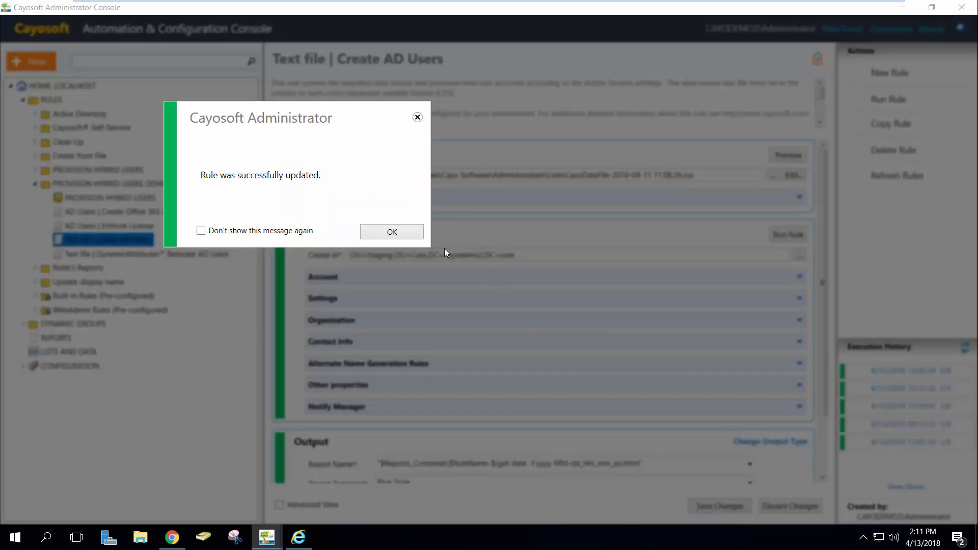
click(416, 233)
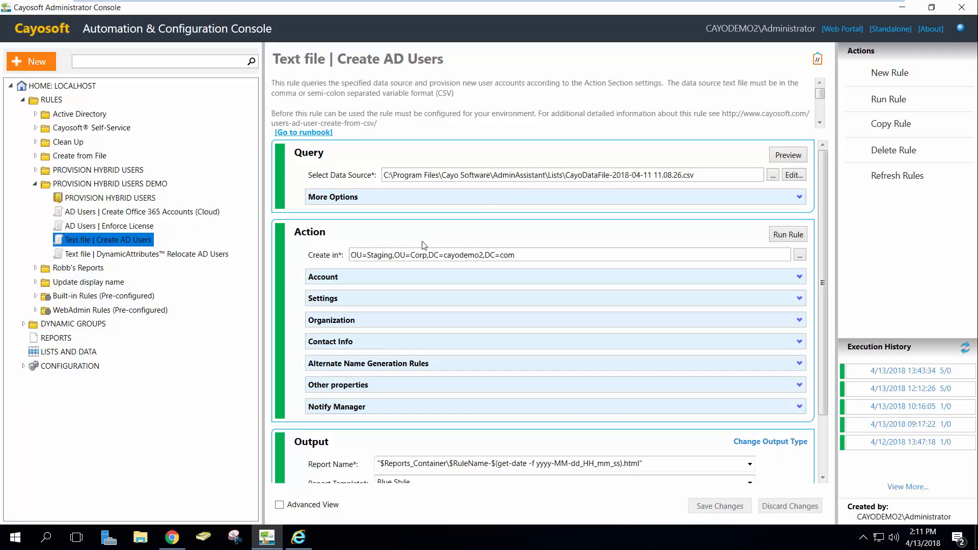
- Run the PROVISION HYBRID USERS runbook from the PROVISION HYBRID USERS DEMO folder
click(118, 200)
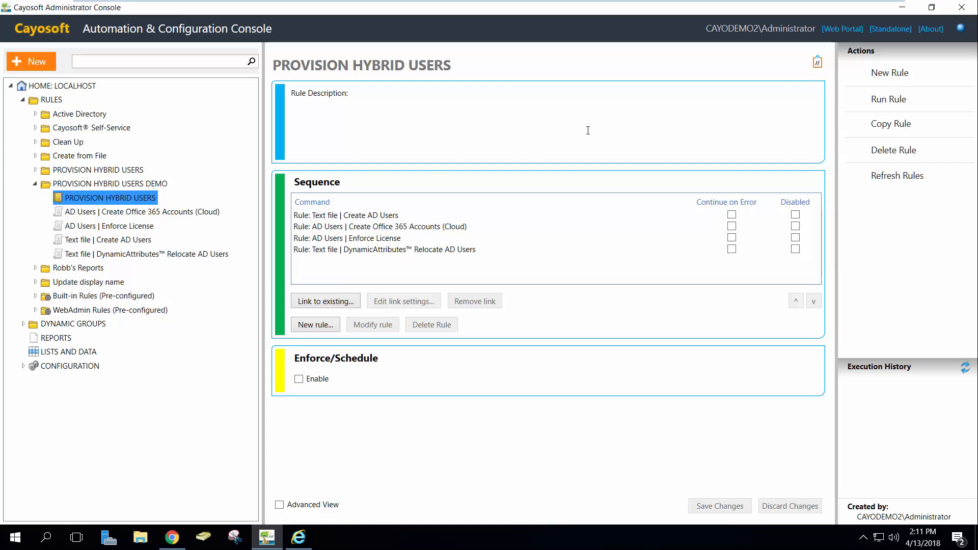
click(885, 99)
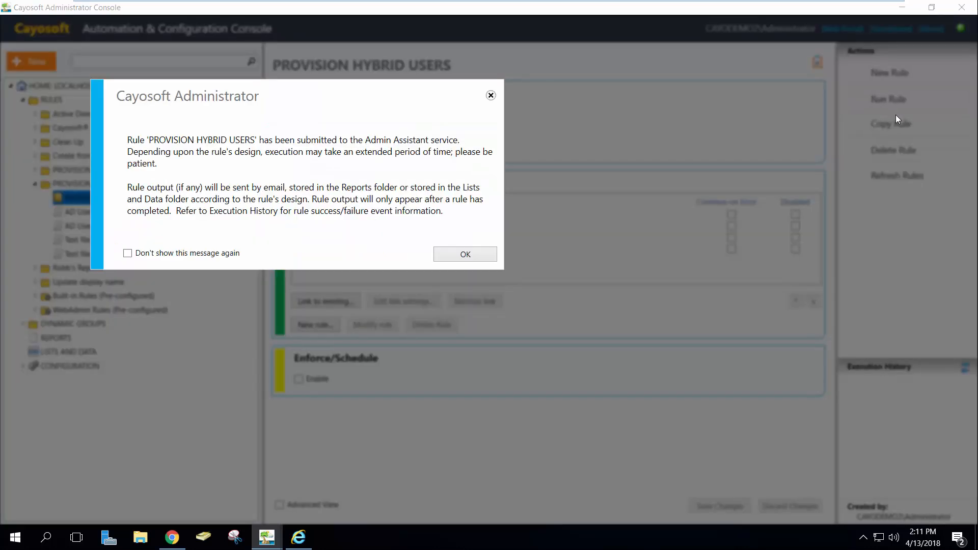
click(477, 254)
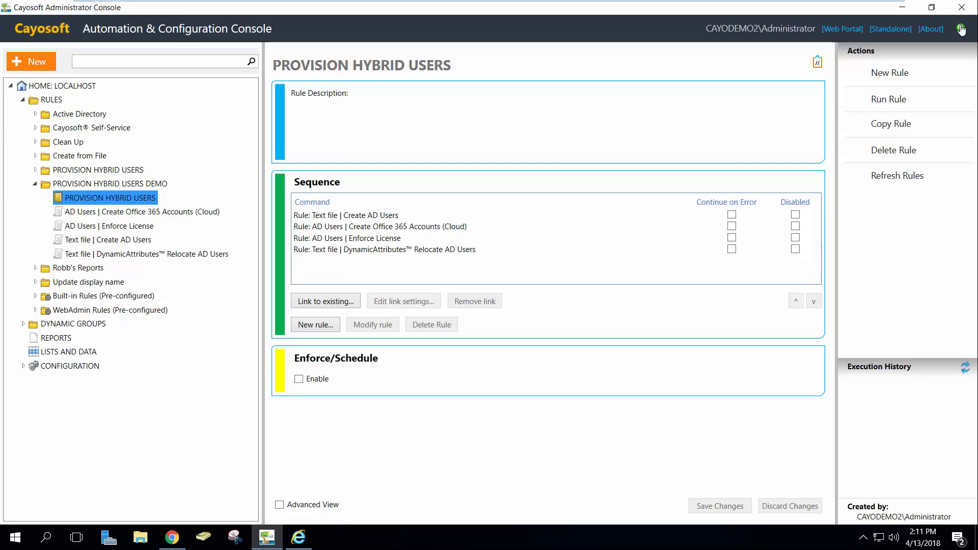
- Check the service status and execution queue for the running runbook, and return to the runbook
mouse_move(961, 29)
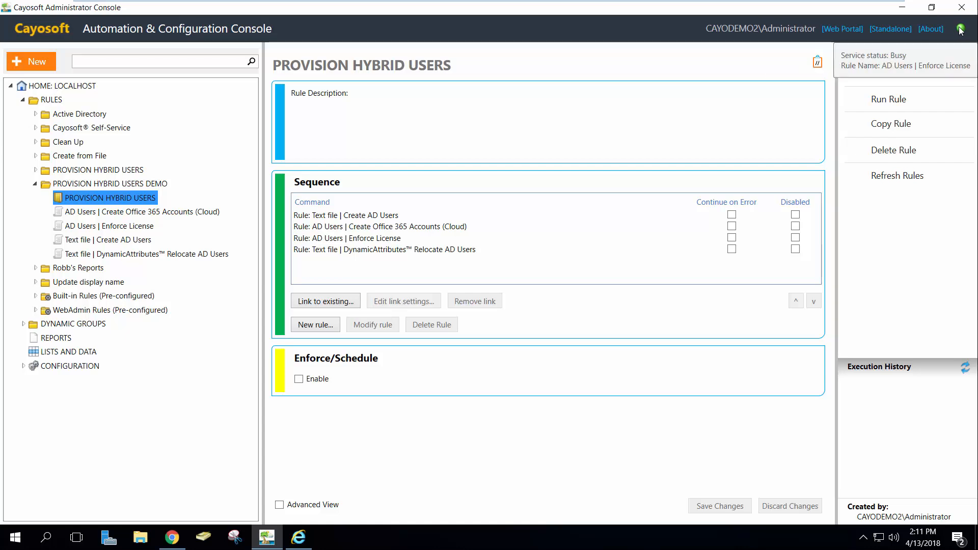
click(959, 29)
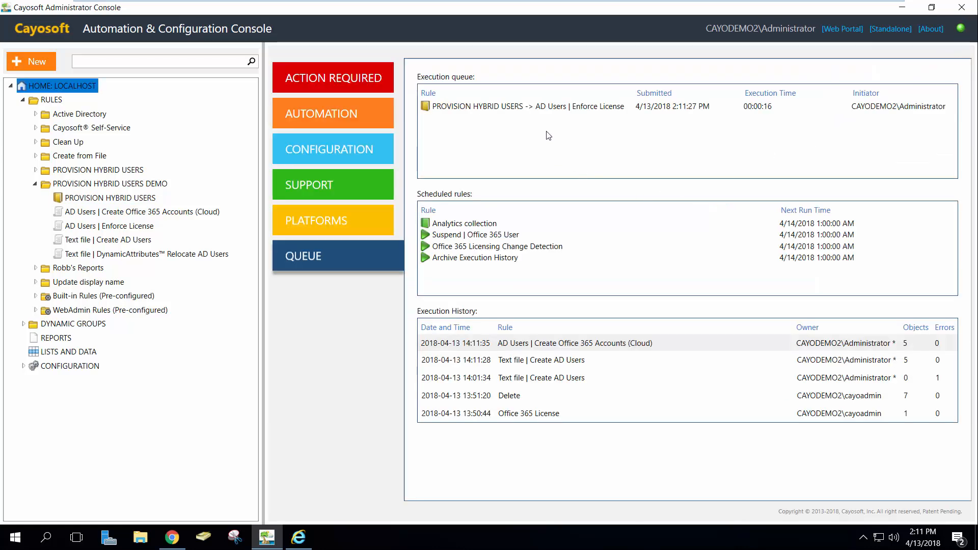
double_click(488, 107)
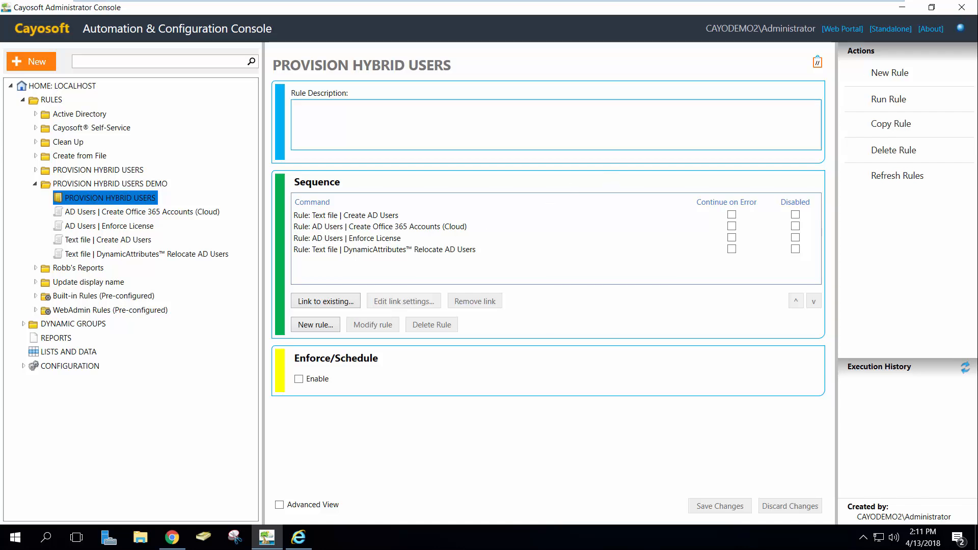
mouse_move(964, 32)
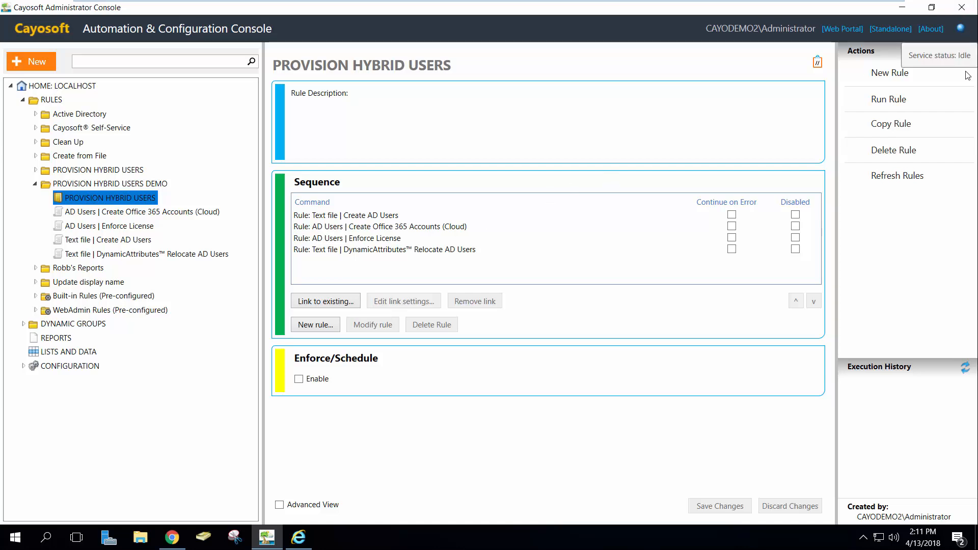
- Refresh the runbook's execution history, review the result of each rule in the latest execution report, and close the report
click(963, 369)
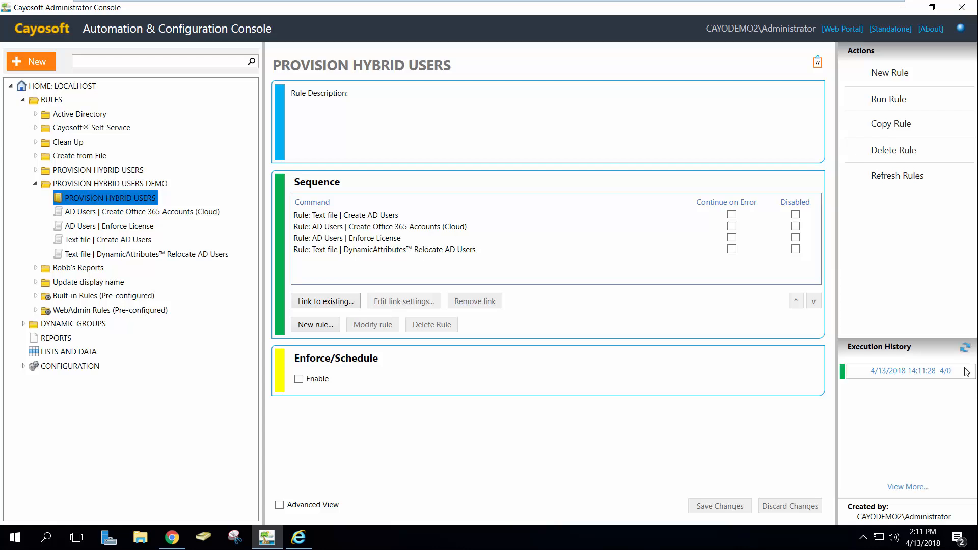
click(911, 373)
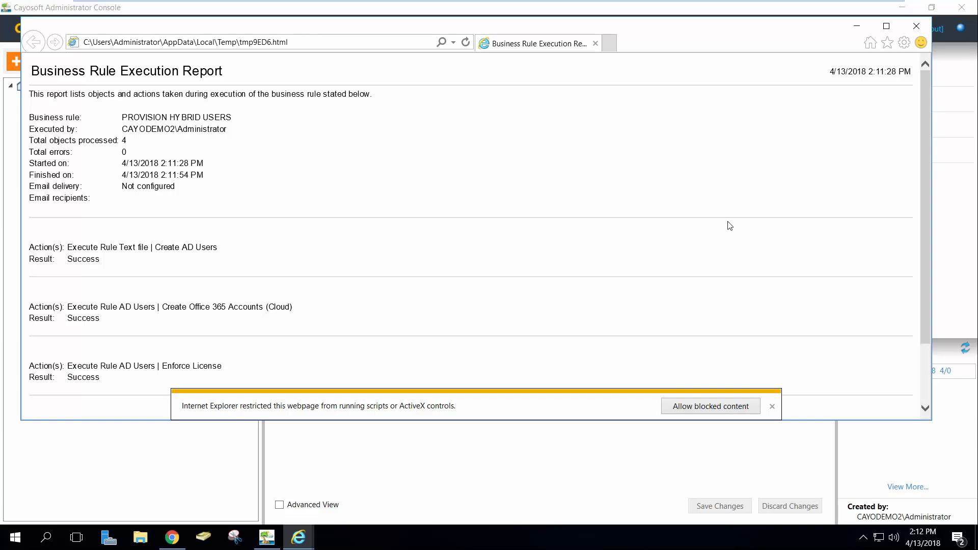
scroll(727, 223, down, 3)
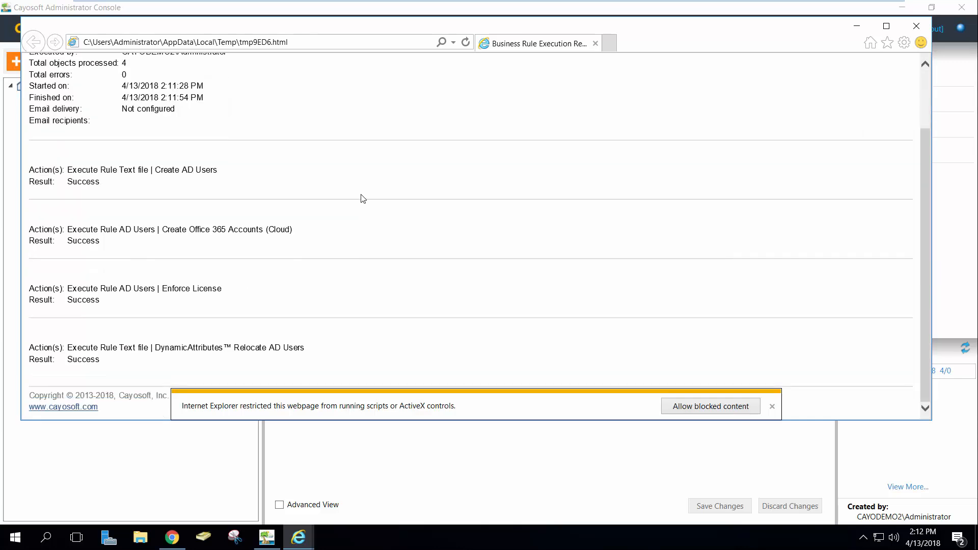
scroll(363, 198, up, 3)
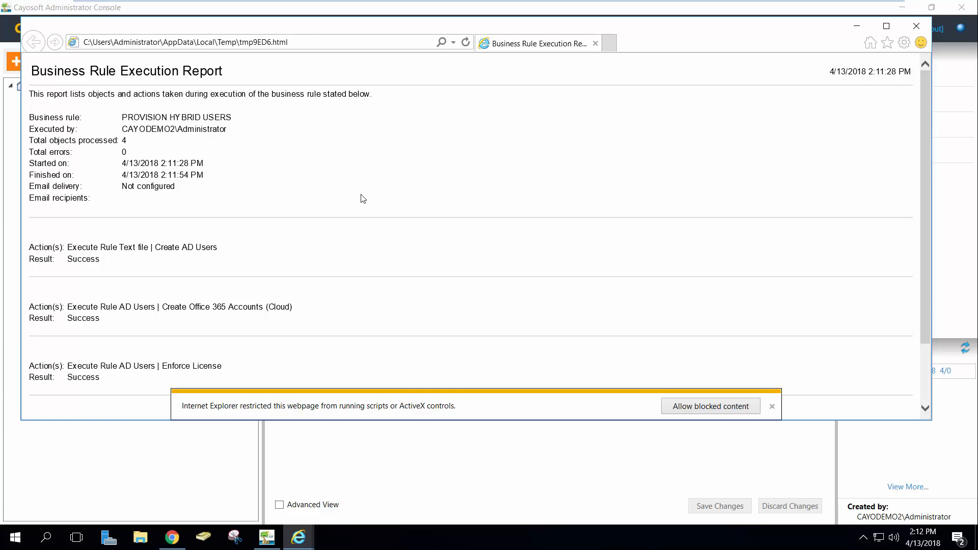
drag(928, 222, 915, 313)
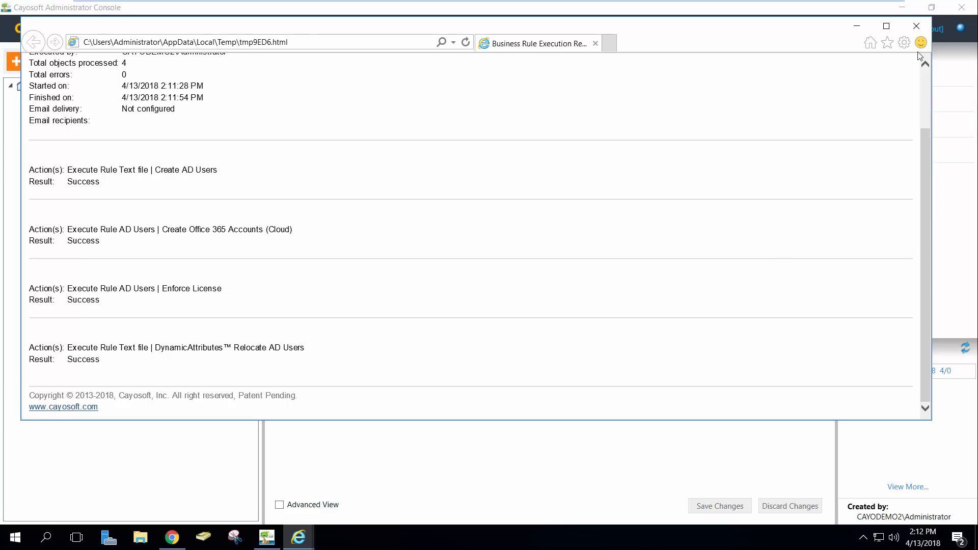
click(916, 26)
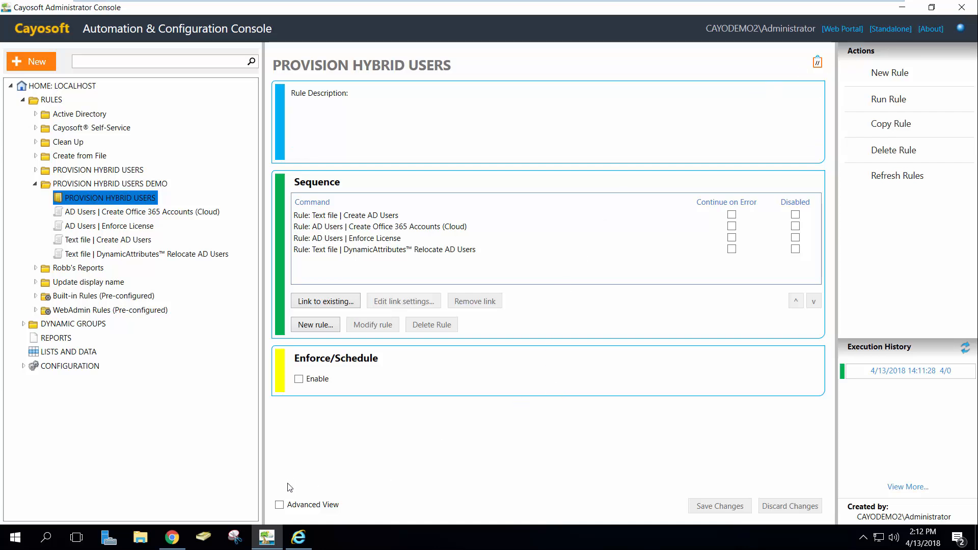
- Open the overall Execution History in the Configuration section and refresh its records to examine the latest runs
click(23, 366)
drag(252, 319, 253, 438)
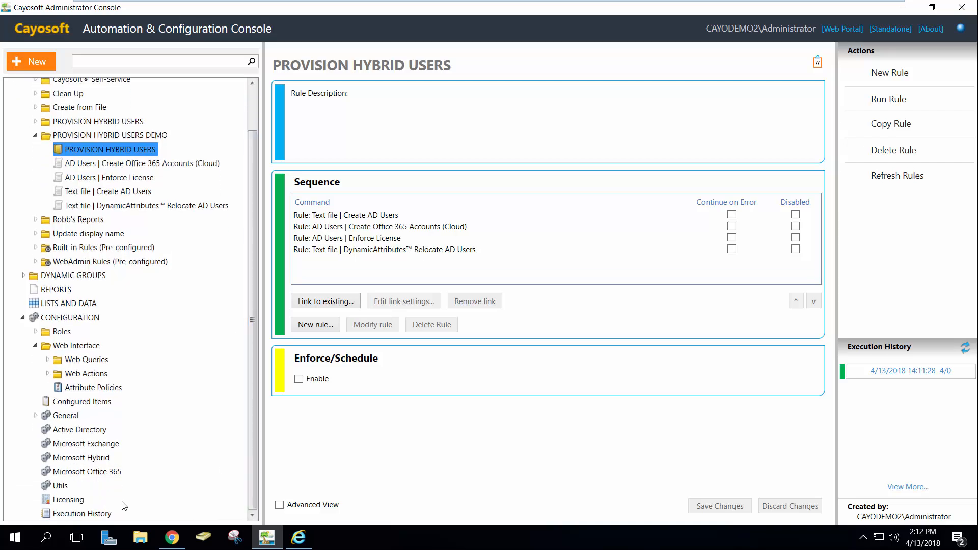
click(81, 514)
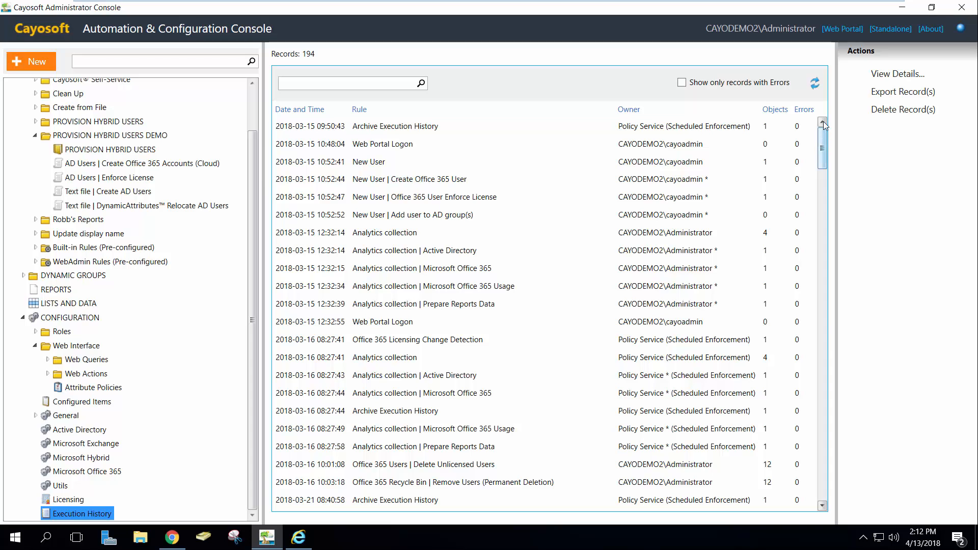
click(816, 84)
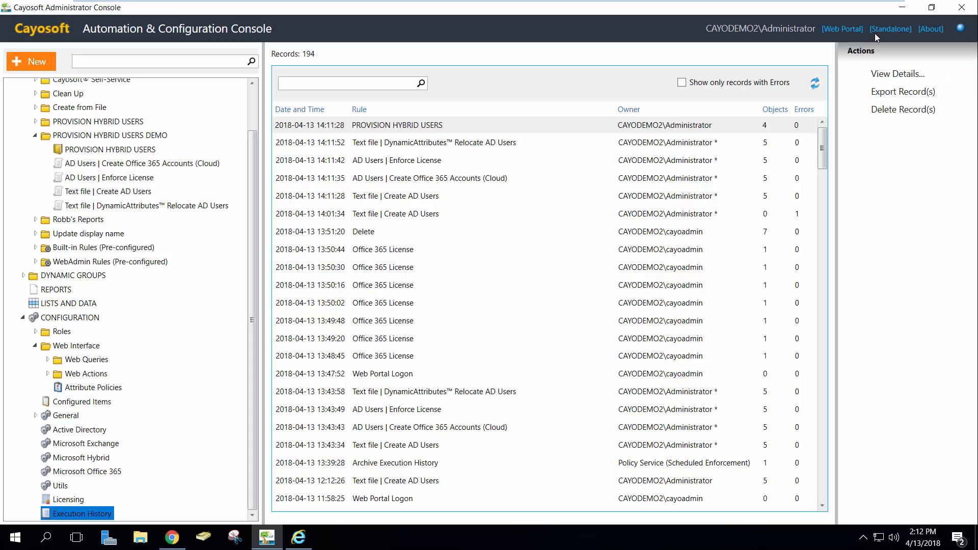
- Switch to the Cayosoft web portal and list all Microsoft Office 365 active users
click(852, 29)
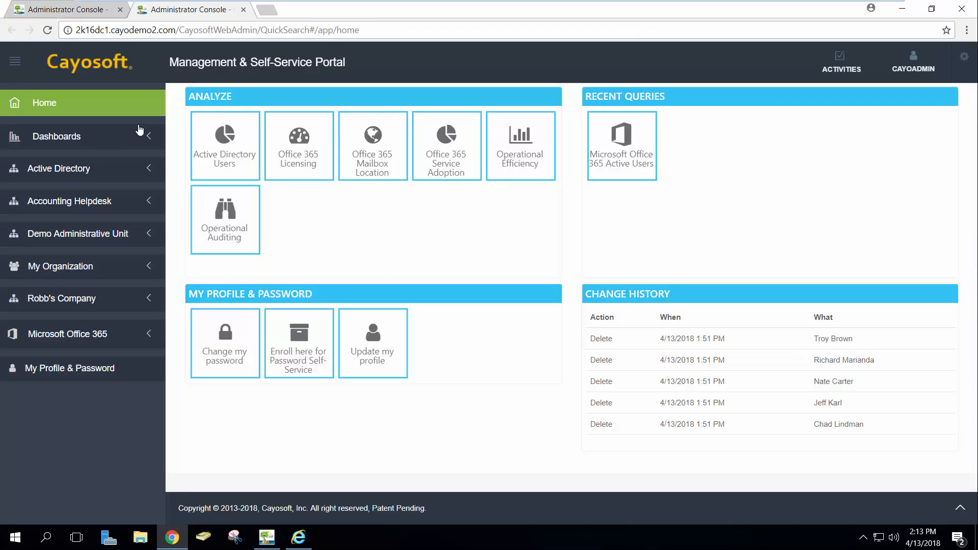
click(52, 337)
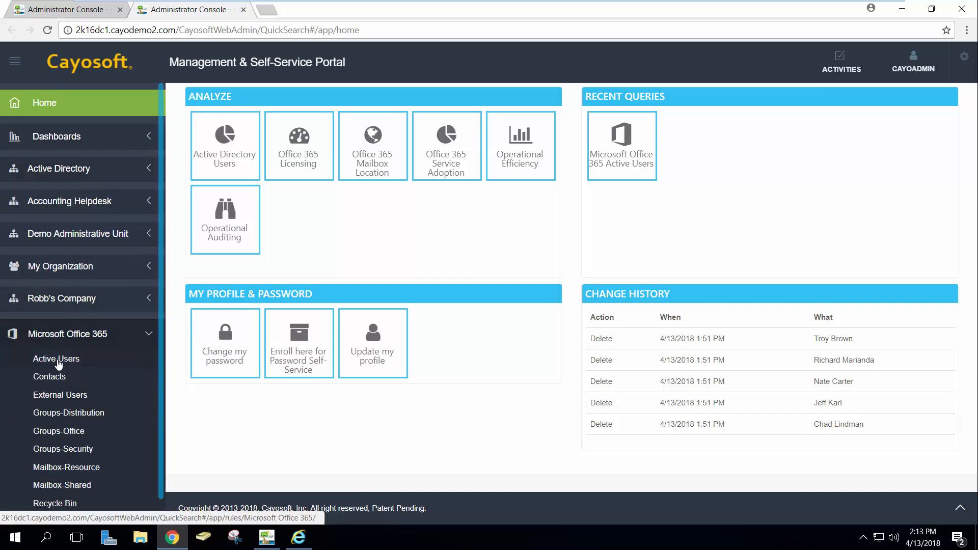
click(57, 359)
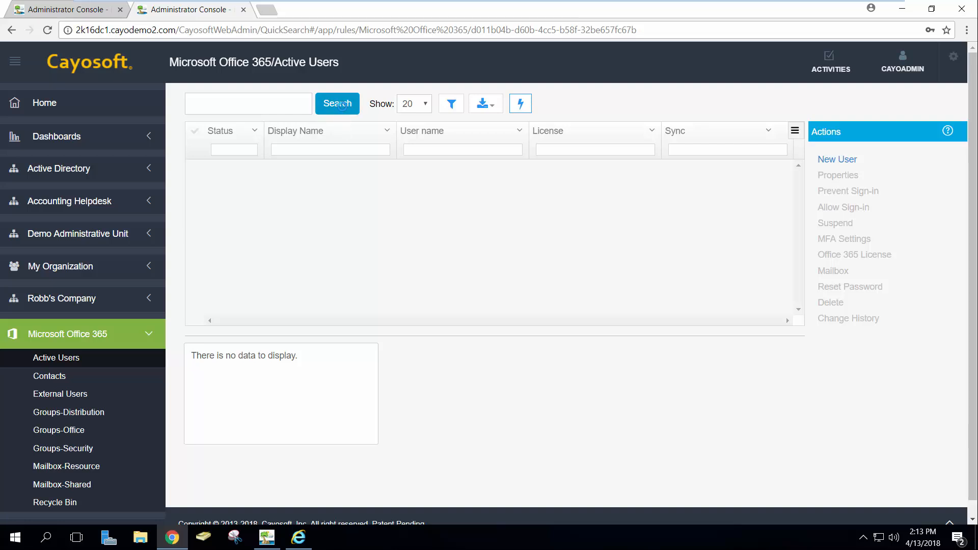
click(340, 104)
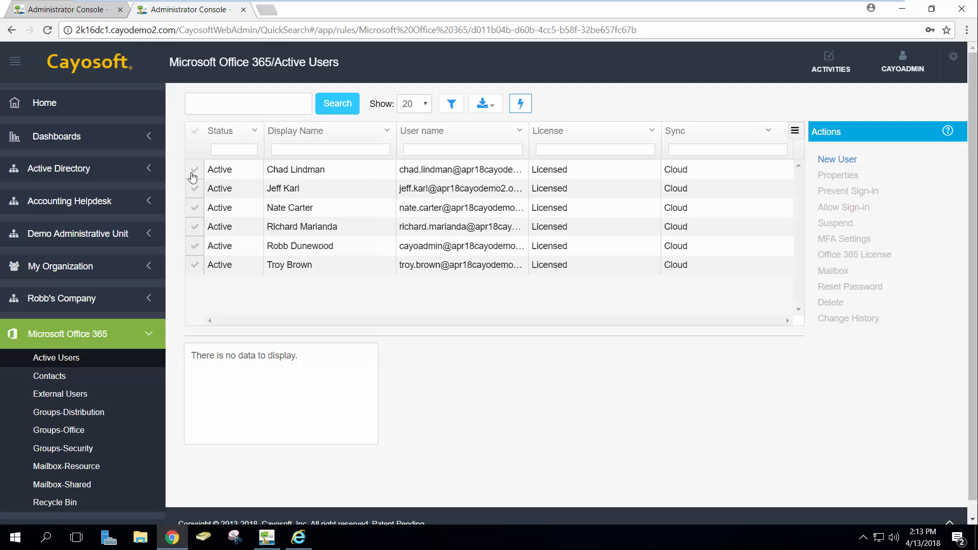
- Search the Active Directory AD Users for the first name of one of the provisioned users
click(124, 167)
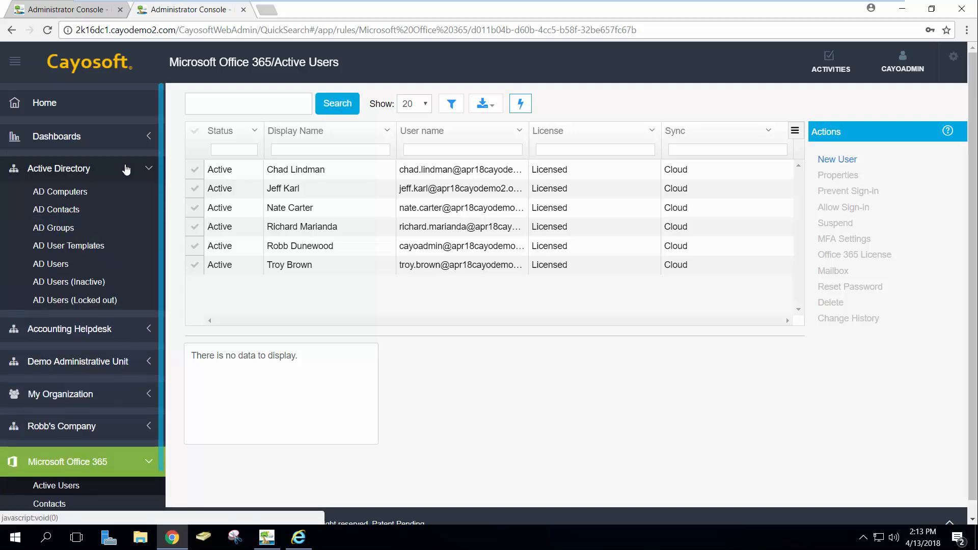
click(53, 266)
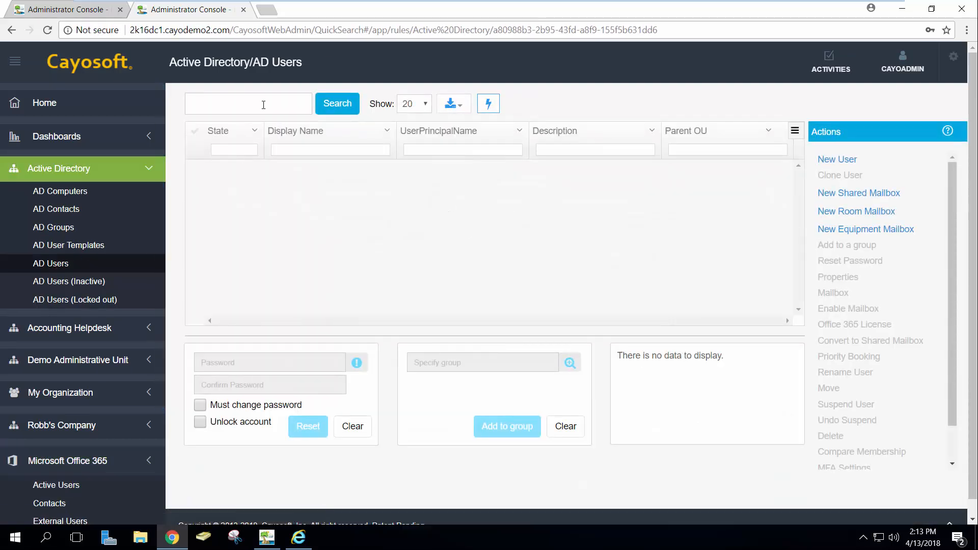
text(chad)
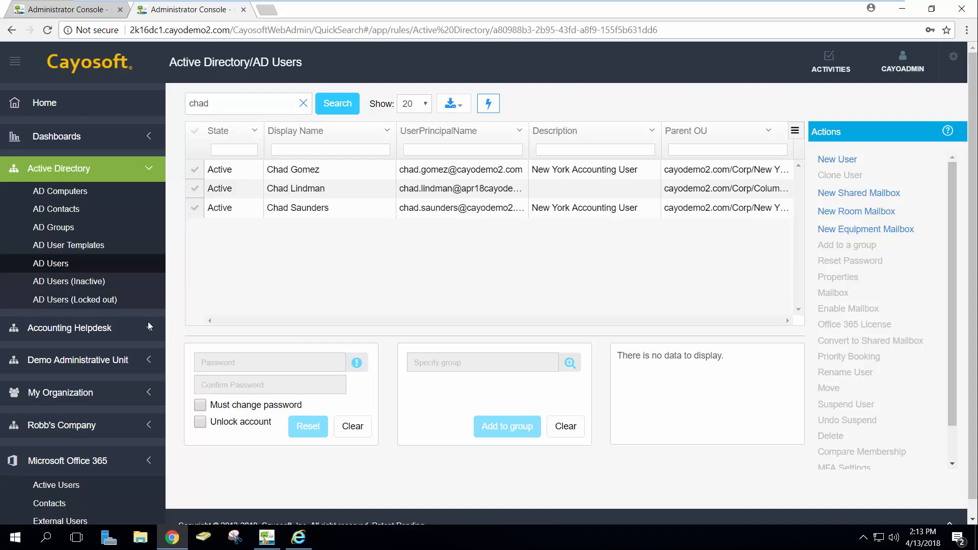
- Find the same user among the Office 365 active users, review the assigned licenses and country, and accept them without changes
click(66, 488)
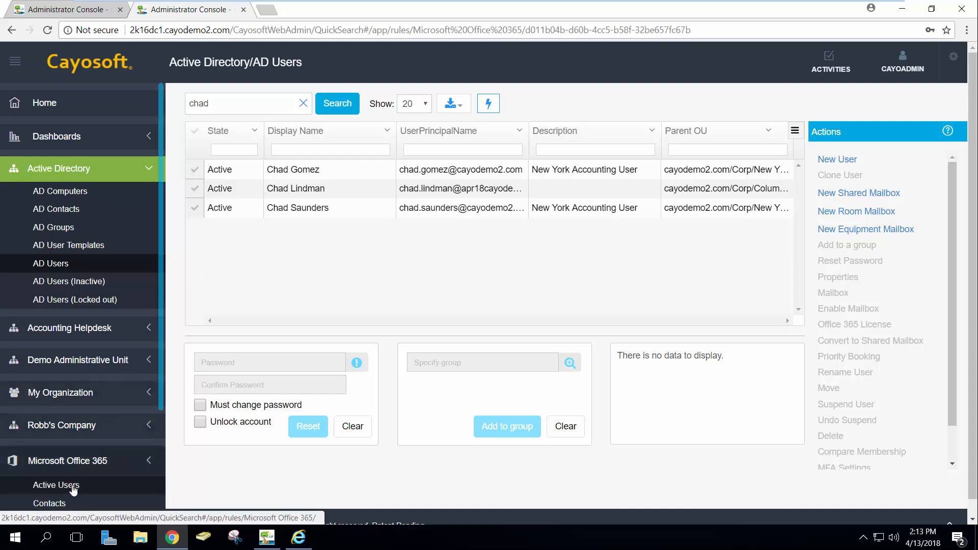
click(335, 104)
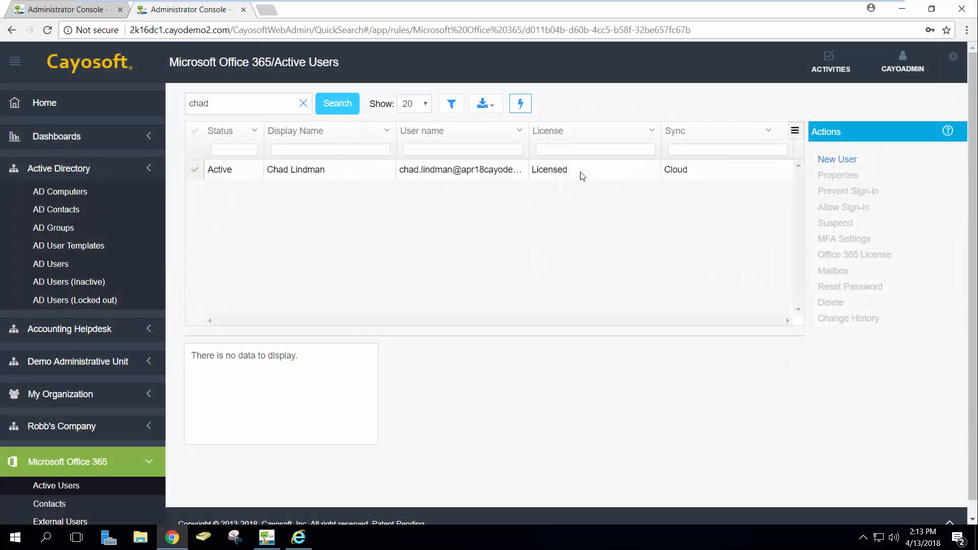
click(196, 170)
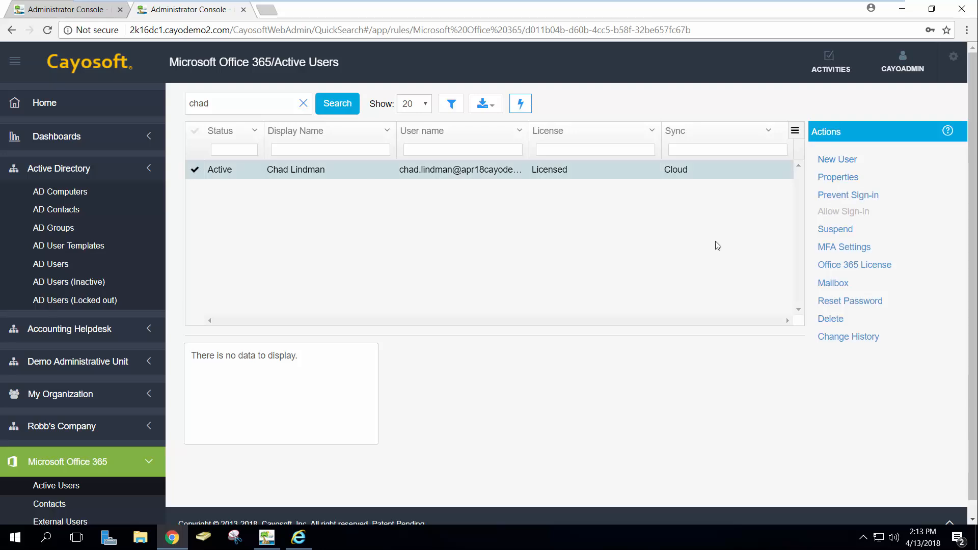
click(848, 264)
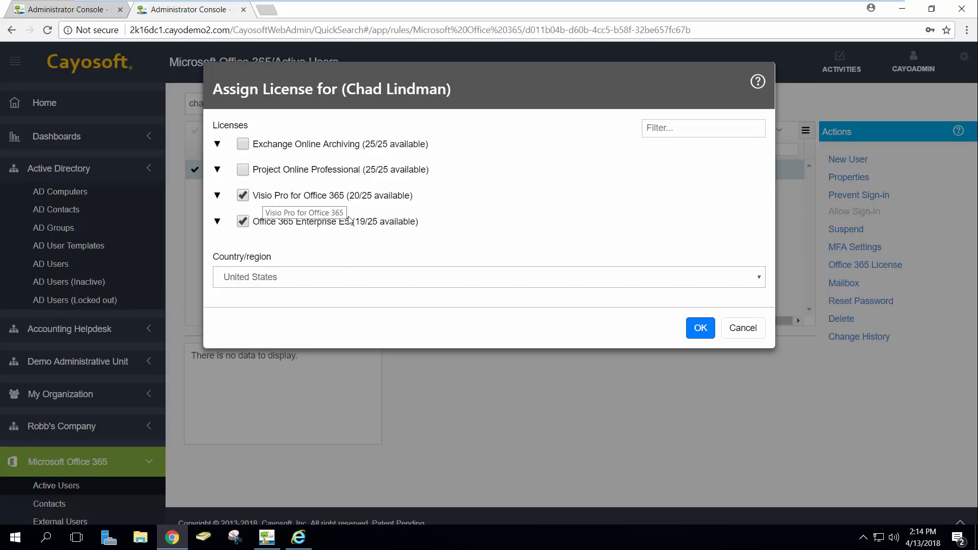
click(699, 329)
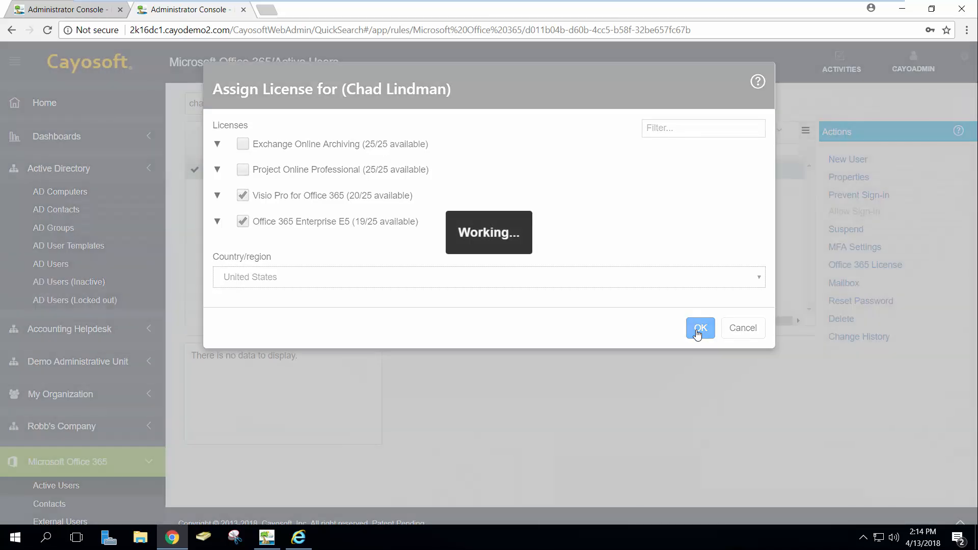